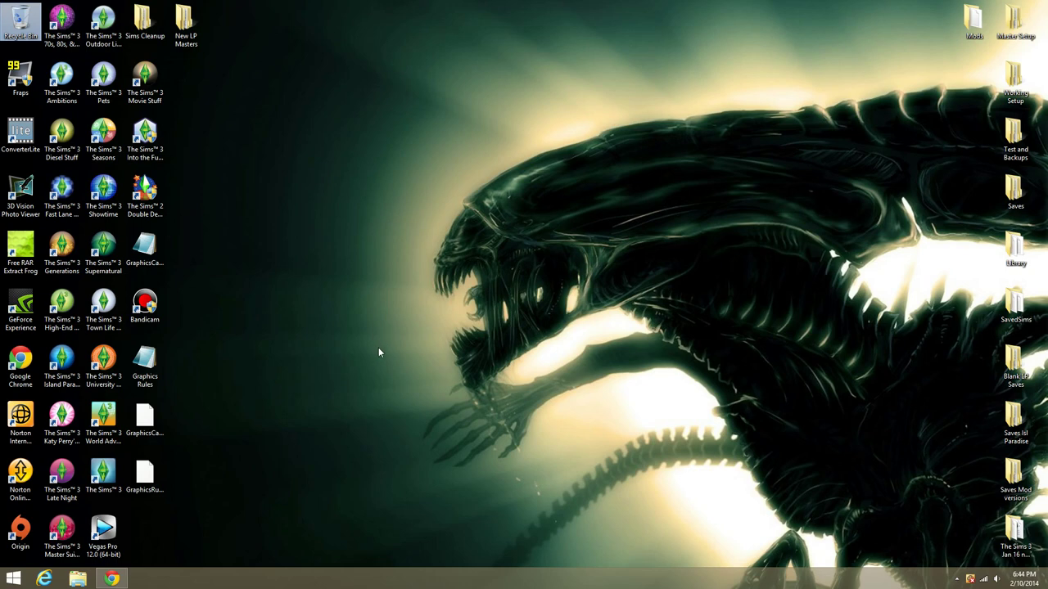
# Step: Open File Explorer and browse into Videos > Test > LP Update
pyautogui.click(90, 578)
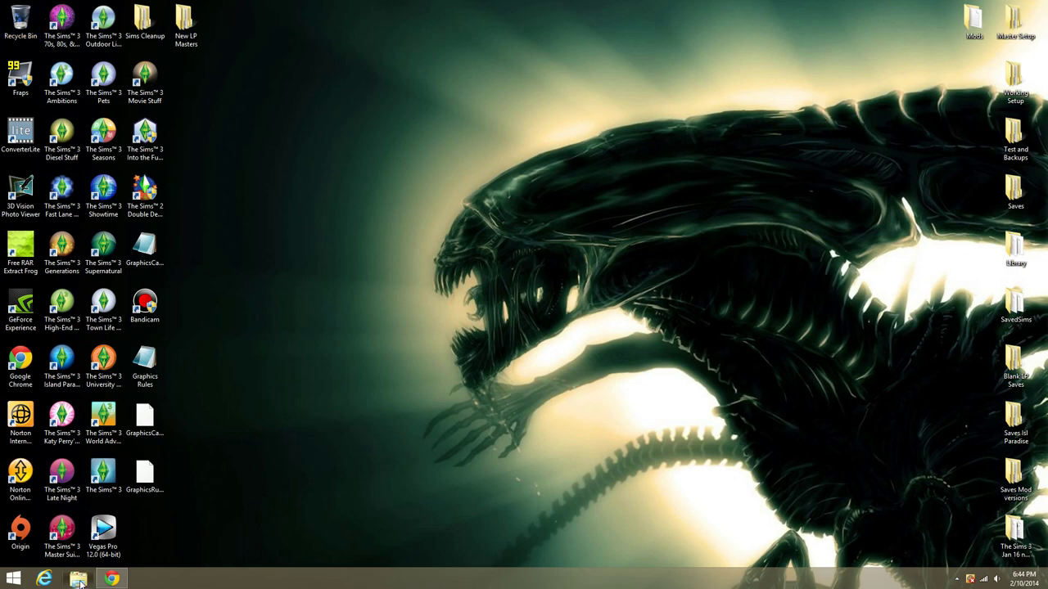
pyautogui.click(717, 388)
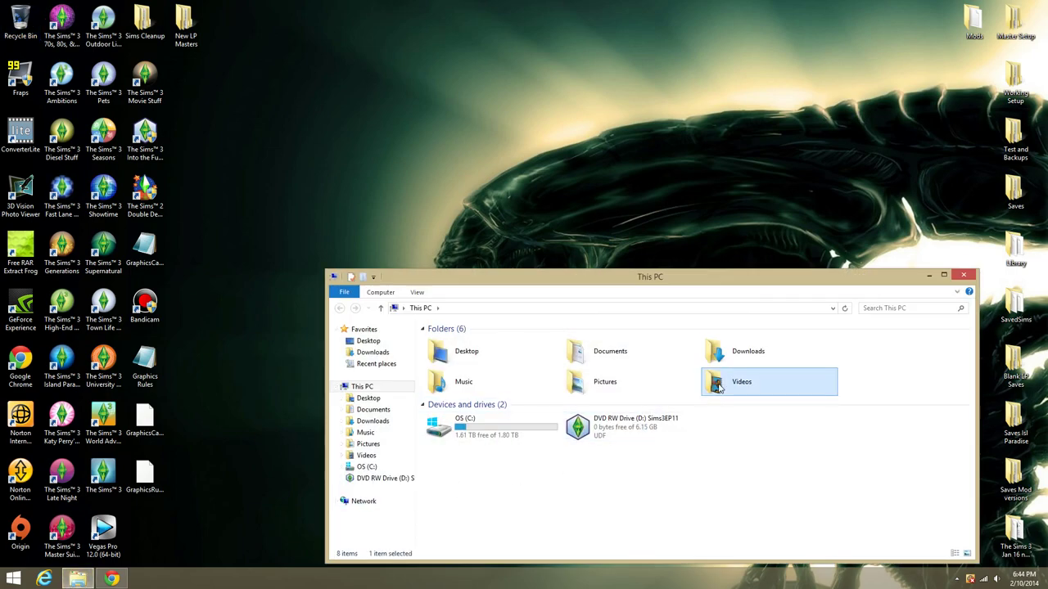
pyautogui.doubleClick(717, 388)
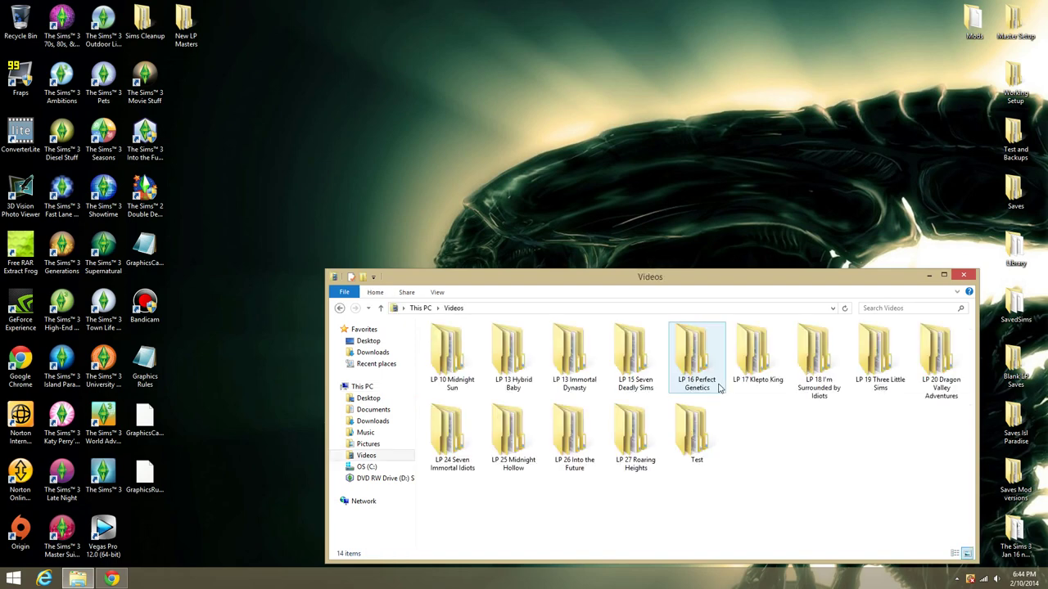
pyautogui.doubleClick(698, 434)
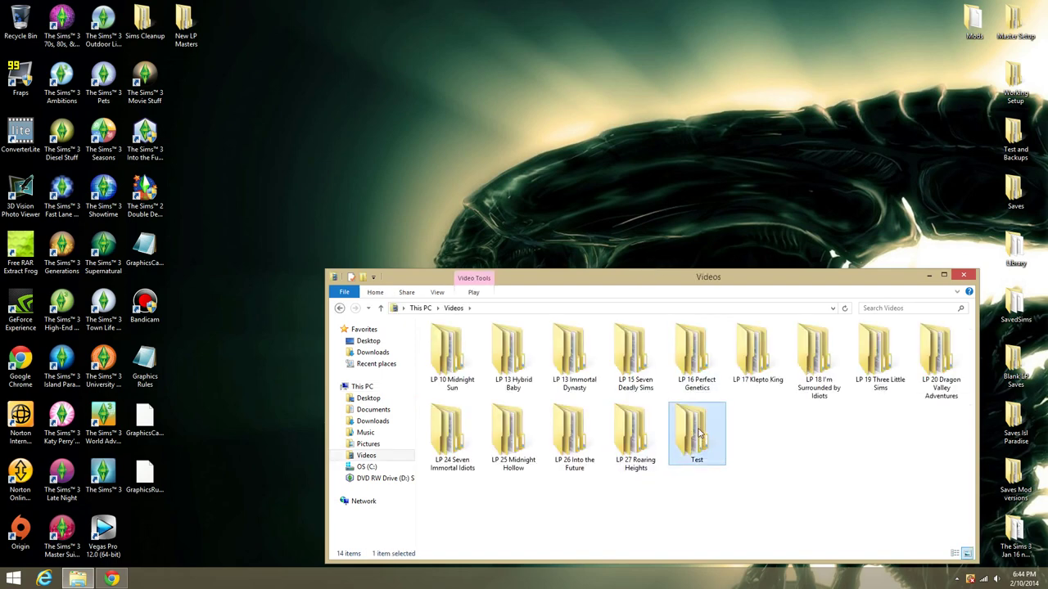
pyautogui.doubleClick(458, 354)
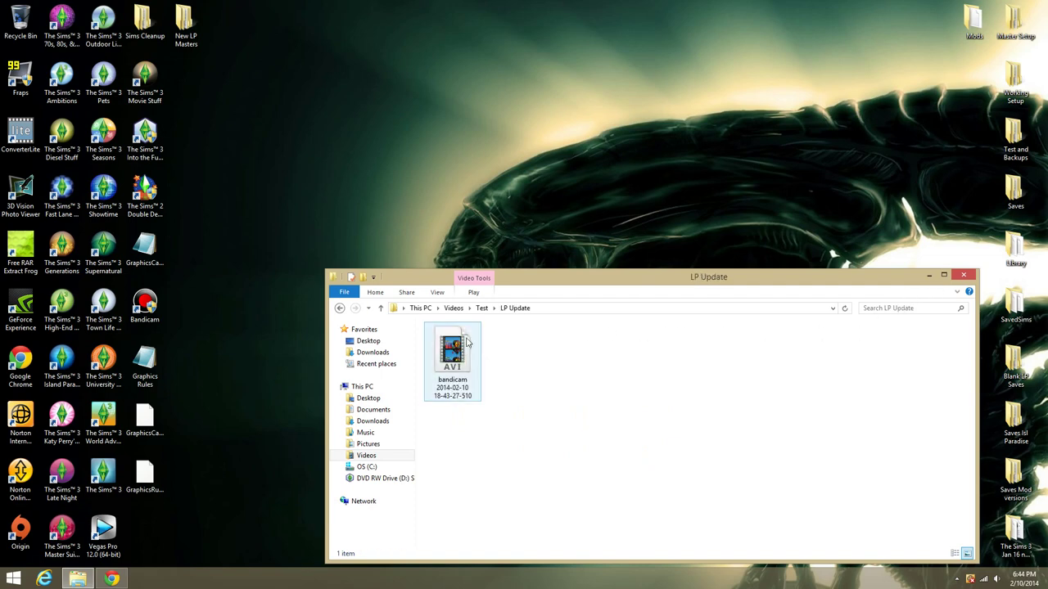
# Step: Close the LP Update window, restore Chrome's Free RAR Extract Frog page, and dismiss the downloads bar
pyautogui.click(968, 278)
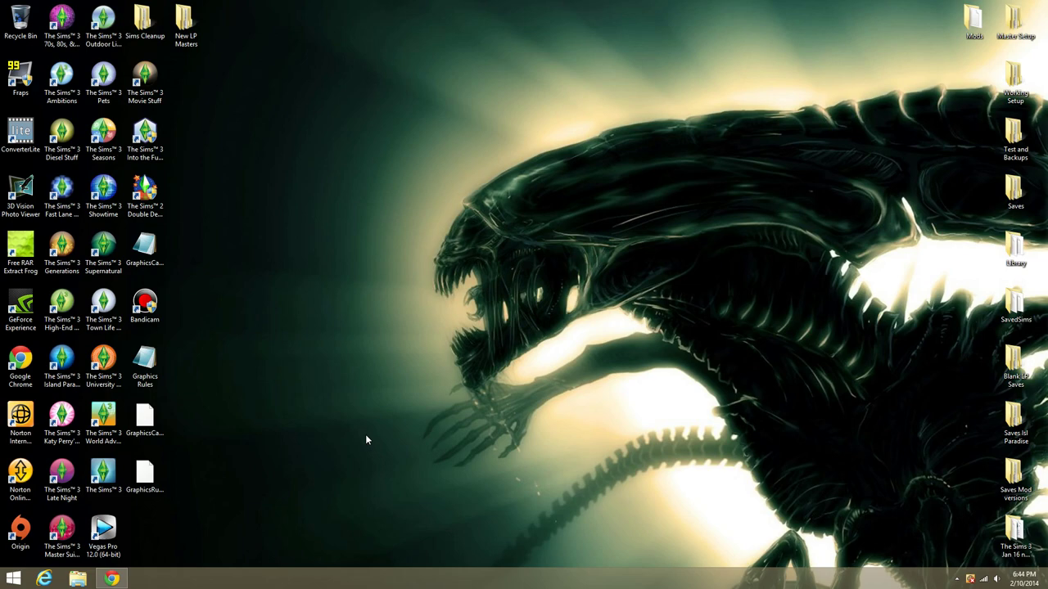
pyautogui.click(113, 580)
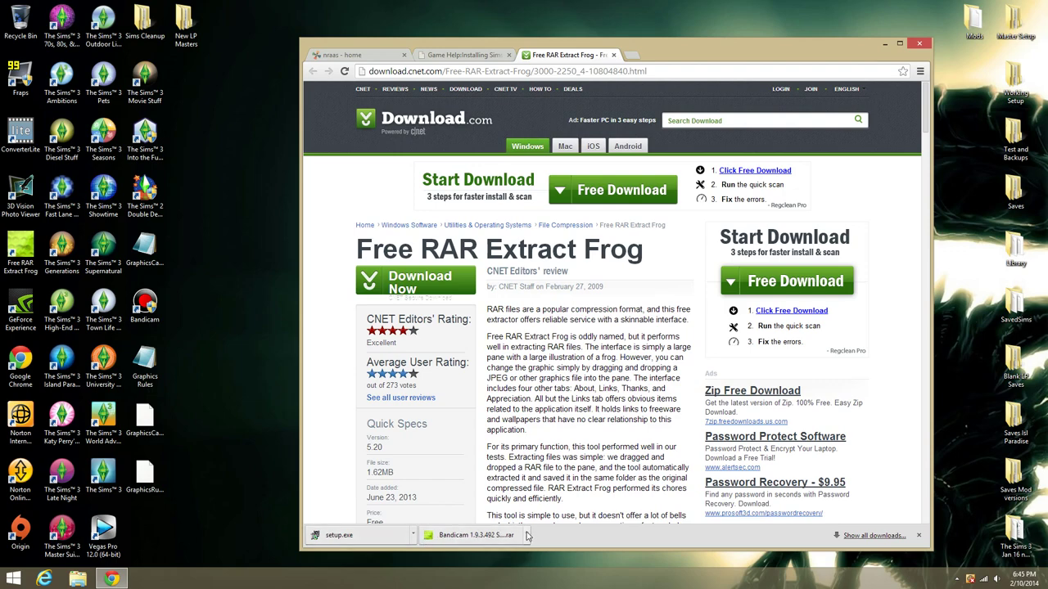
pyautogui.click(919, 535)
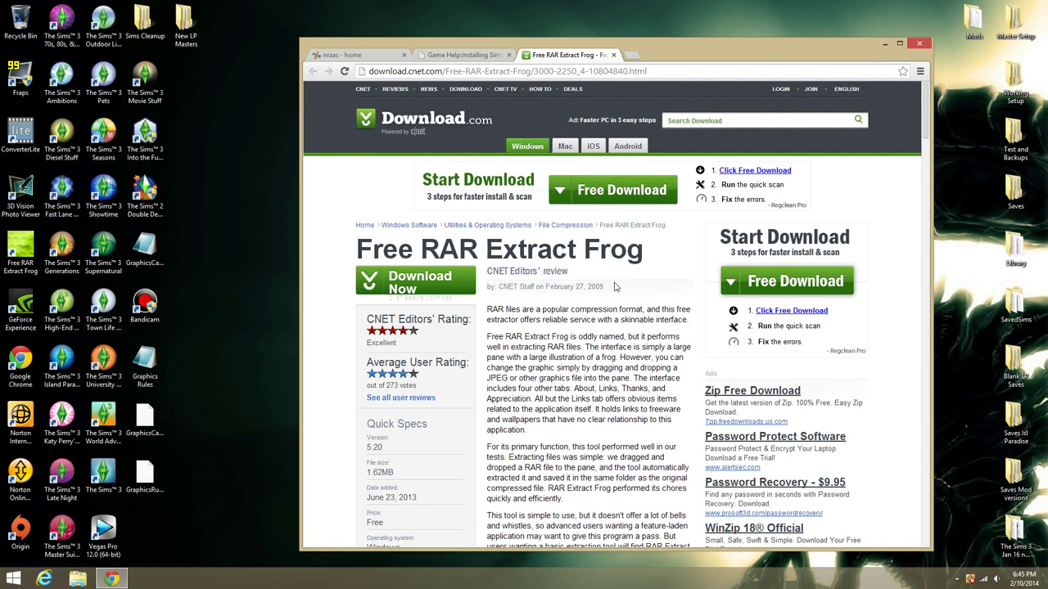
# Step: Read the Installing Sims 3 Package Files guide down to Ready!, then follow the Setup and Files link
pyautogui.click(468, 56)
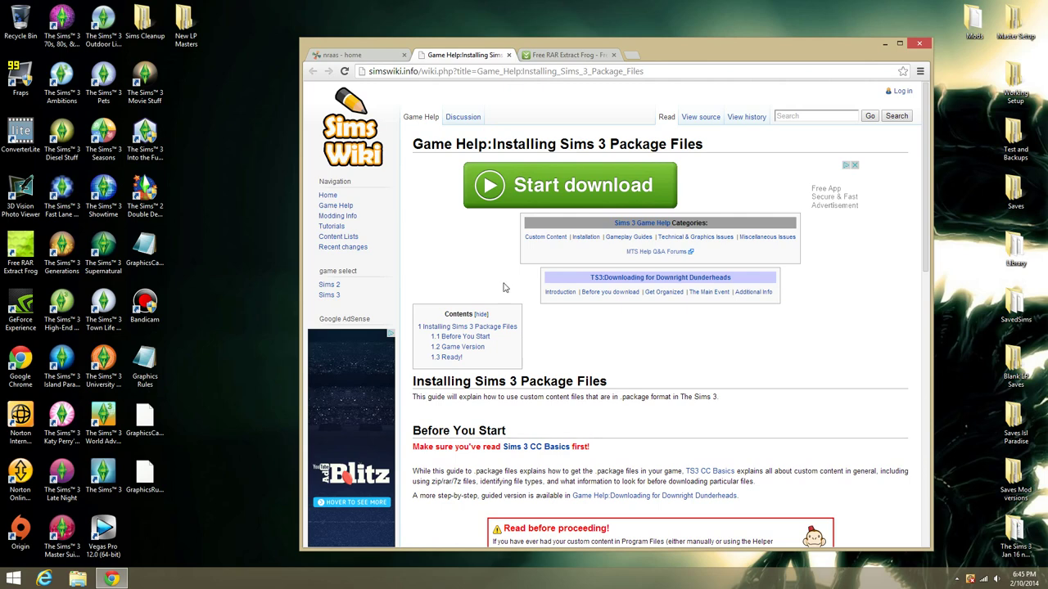
pyautogui.scroll(-5, 593, 326)
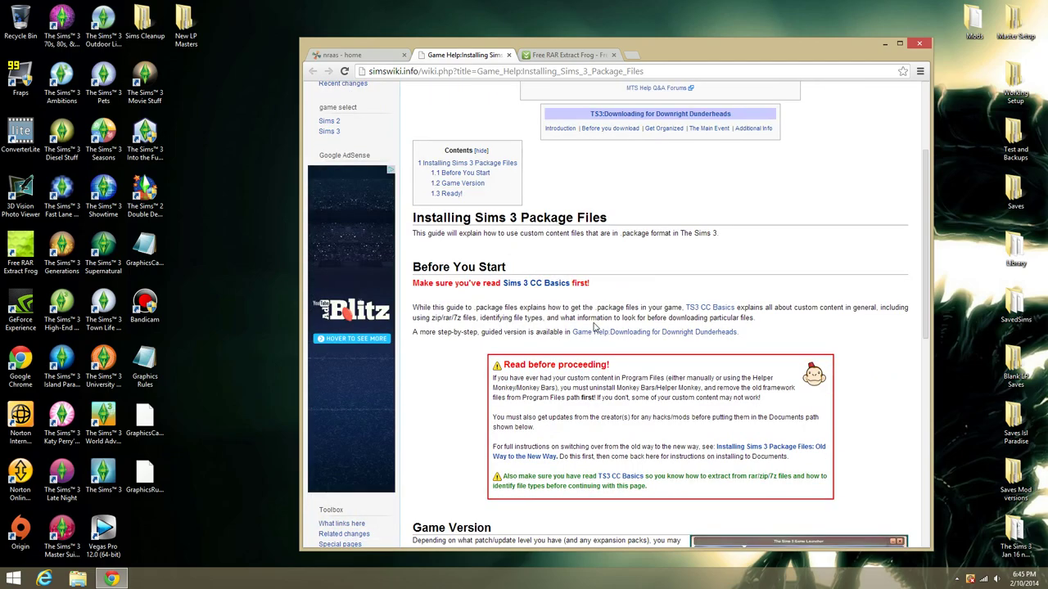
pyautogui.scroll(-4, 592, 323)
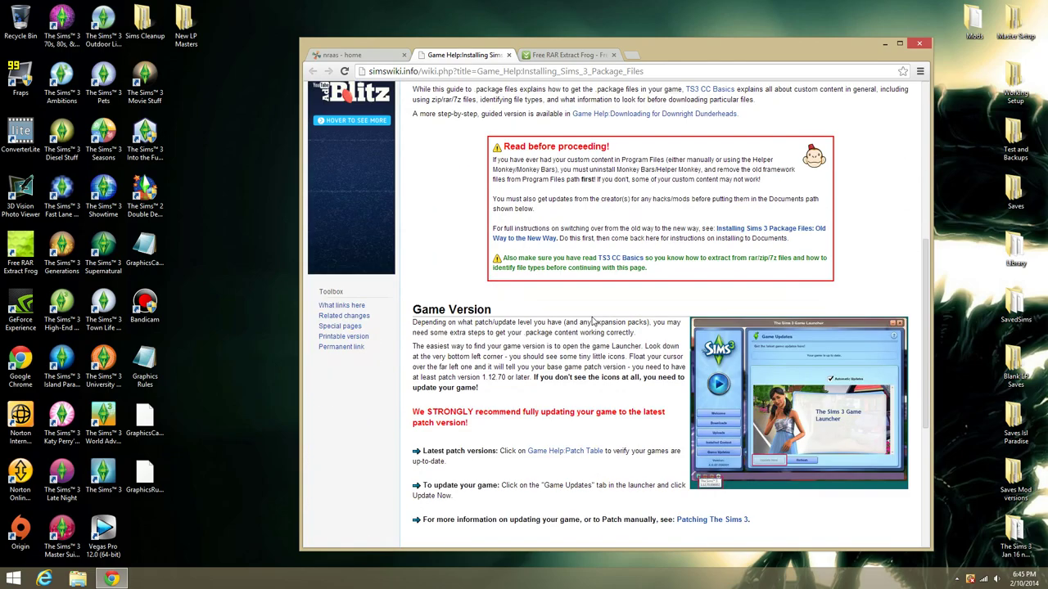
pyautogui.scroll(-1, 593, 323)
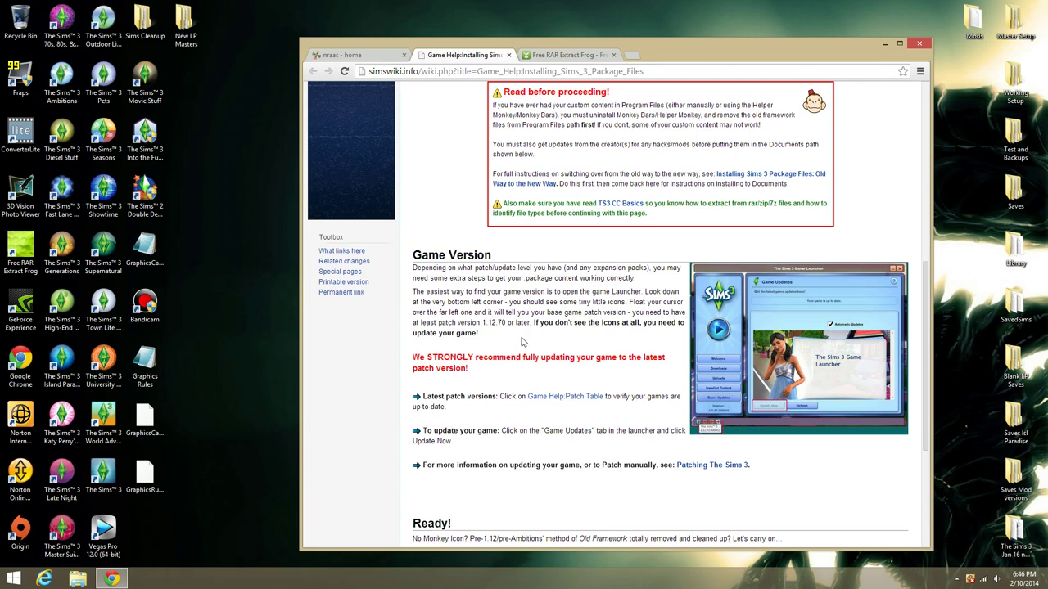
pyautogui.scroll(-3, 516, 345)
pyautogui.scroll(-1, 524, 340)
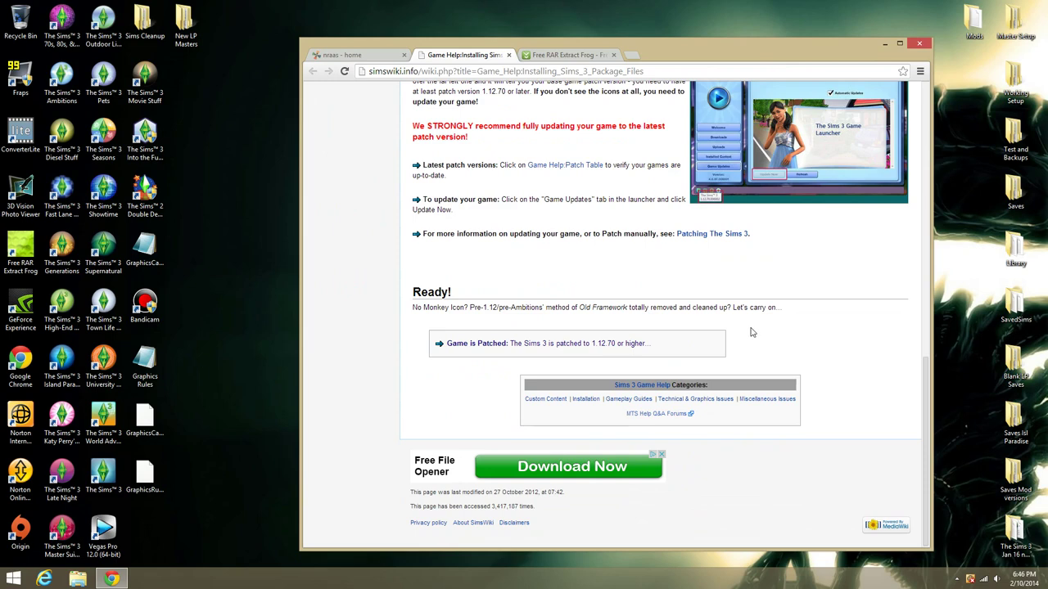
pyautogui.click(514, 344)
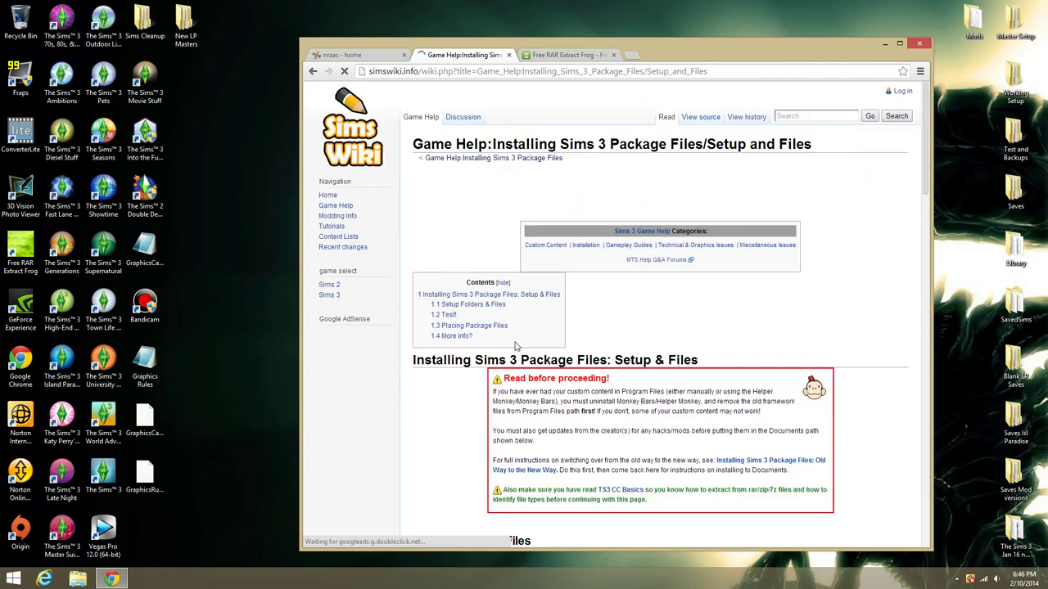
# Step: Scroll through the Setup and Files page, back up to Setup Folders & Files, and download FrameworkSetup.zip
pyautogui.scroll(-6, 637, 353)
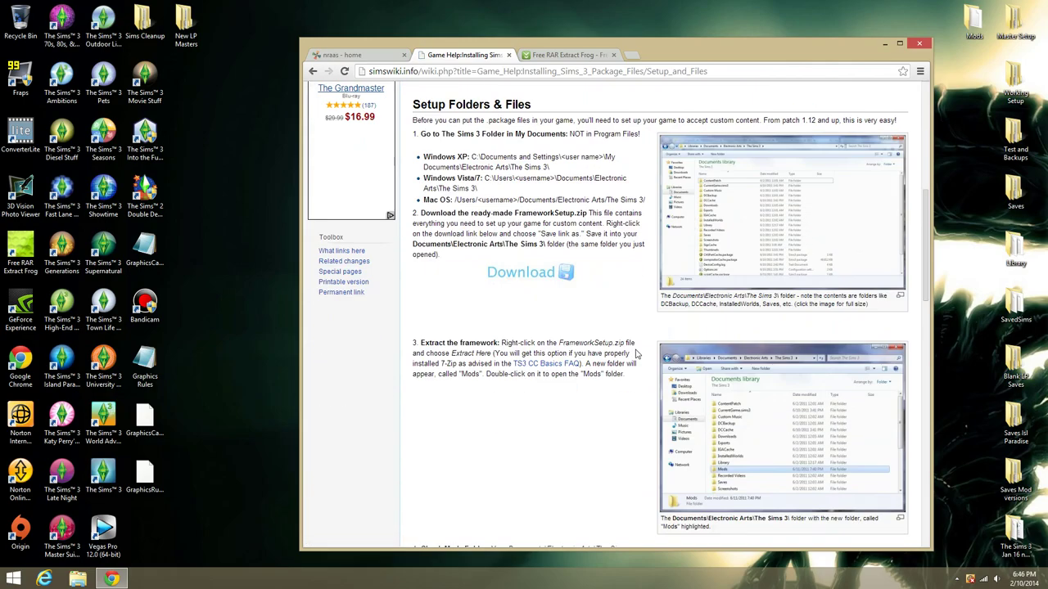
pyautogui.scroll(-2, 635, 354)
pyautogui.scroll(-8, 635, 354)
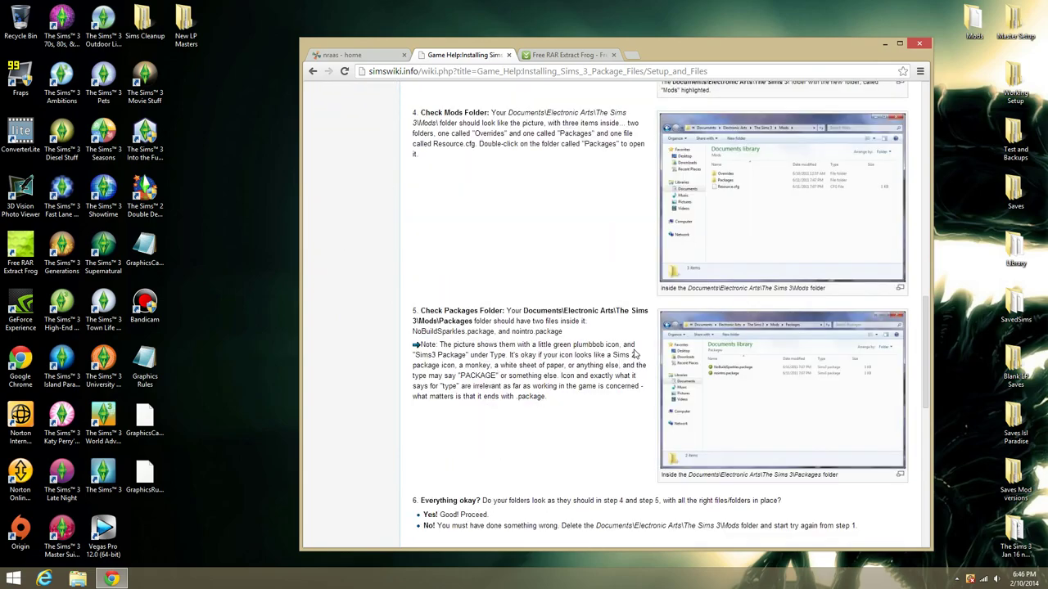
pyautogui.scroll(-4, 634, 354)
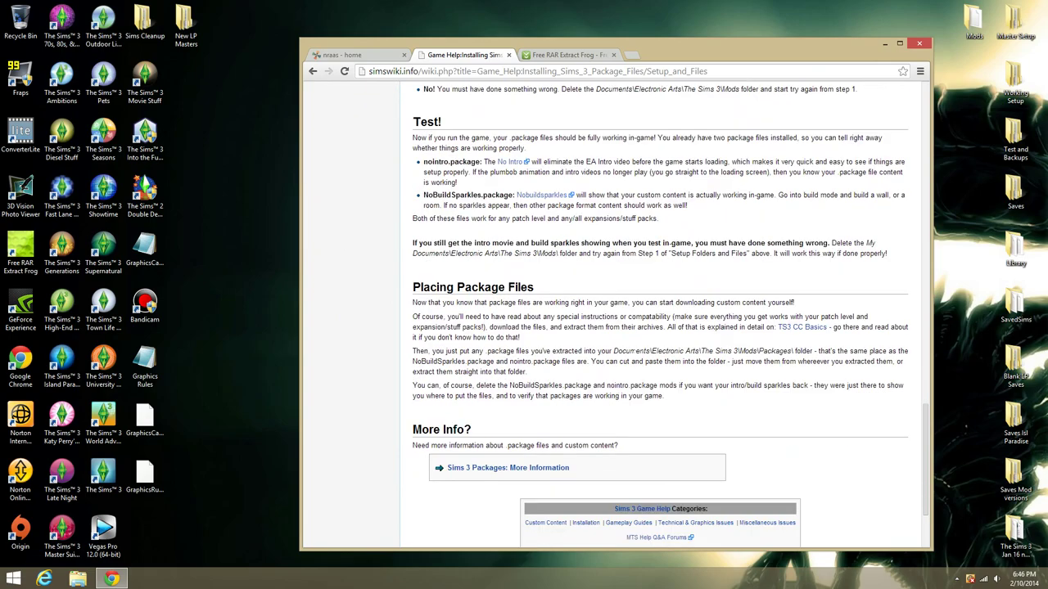
pyautogui.scroll(6, 636, 352)
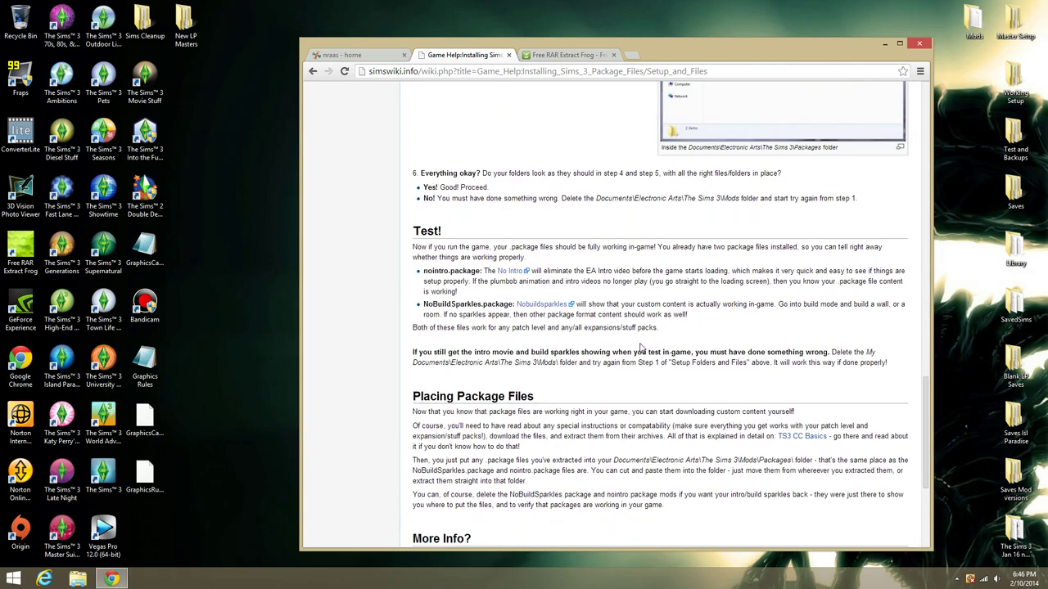
pyautogui.scroll(6, 640, 347)
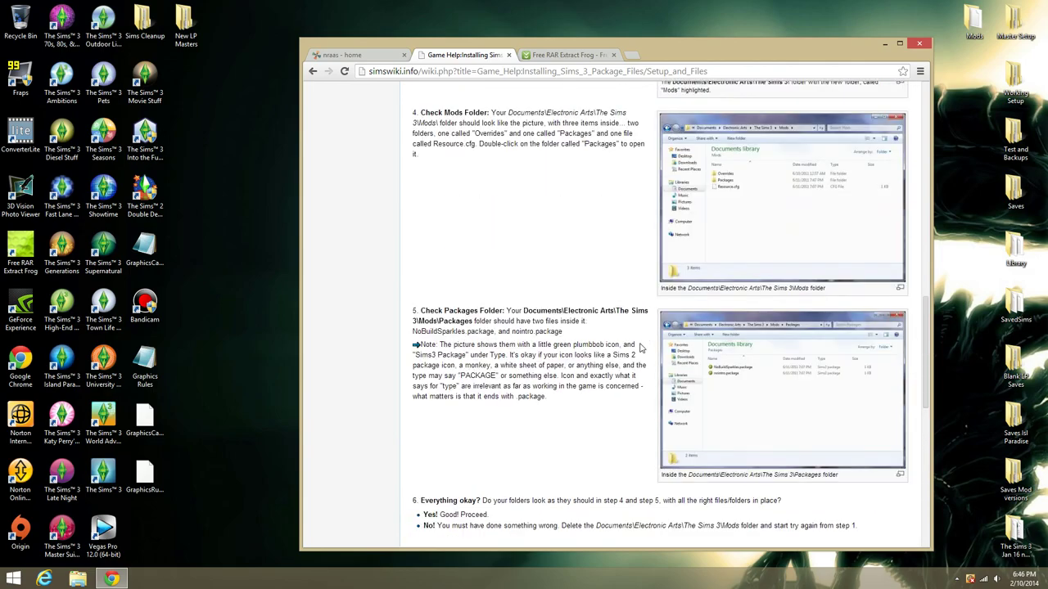
pyautogui.scroll(3, 641, 348)
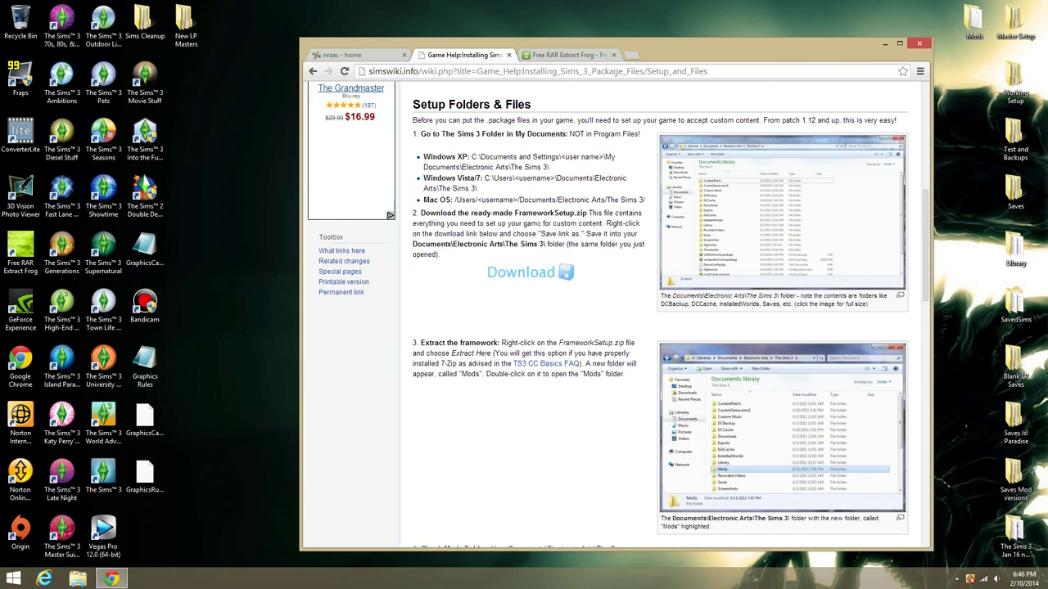
pyautogui.click(561, 279)
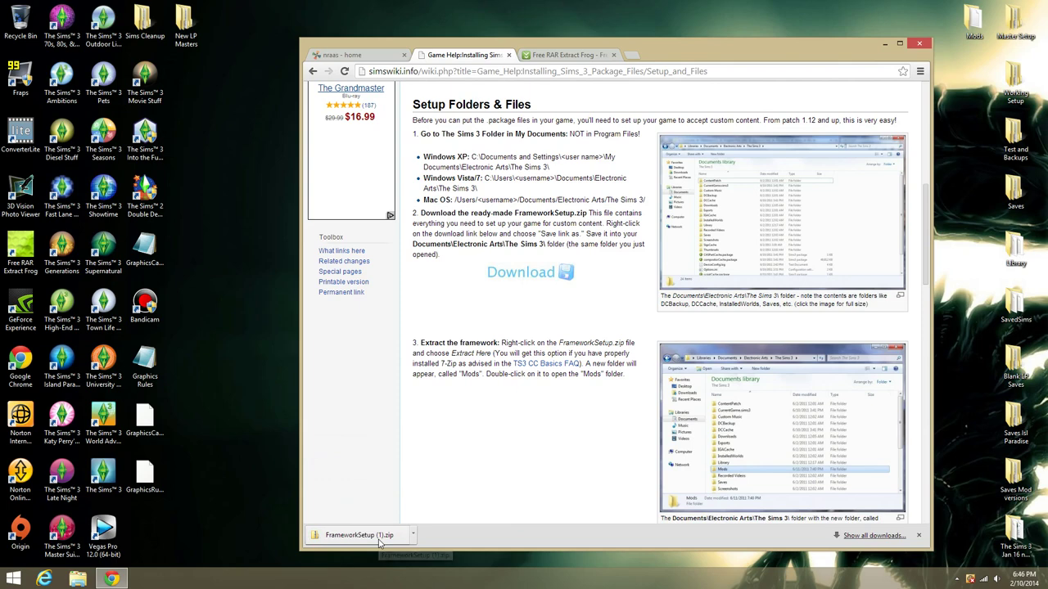
# Step: Show the downloaded FrameworkSetup (1).zip in its folder and open the archive
pyautogui.click(413, 537)
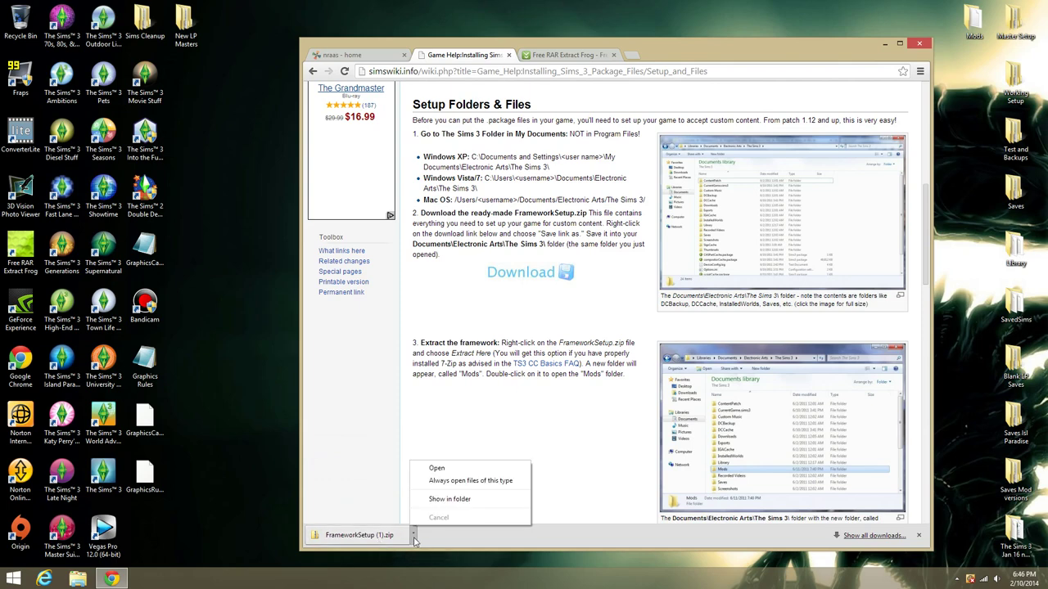
pyautogui.click(439, 501)
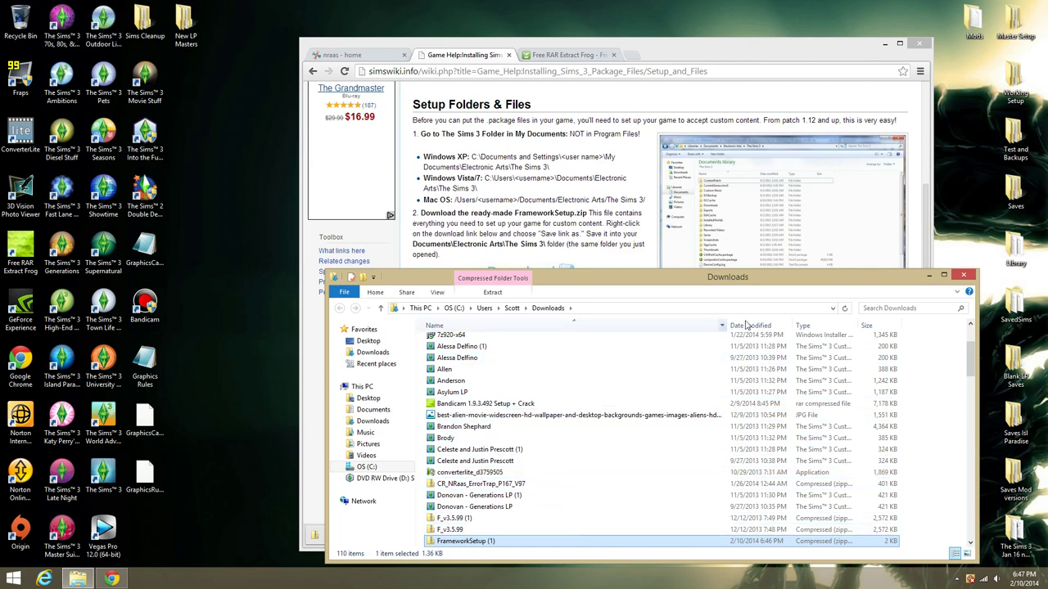
pyautogui.doubleClick(472, 542)
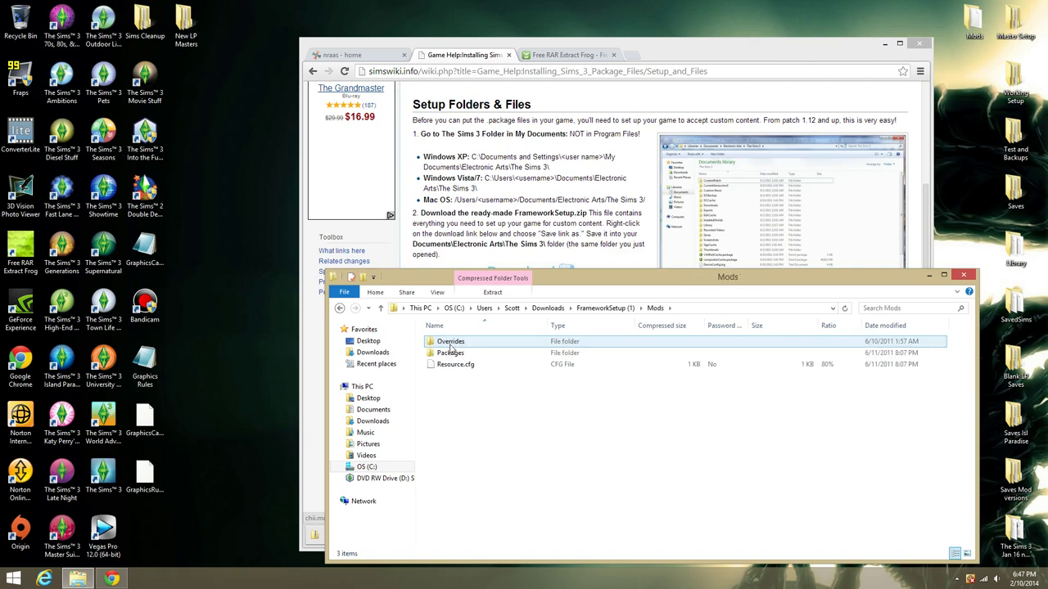
# Step: Inspect Resource.cfg and the Overrides folder inside Mods, then return to Mods
pyautogui.click(472, 366)
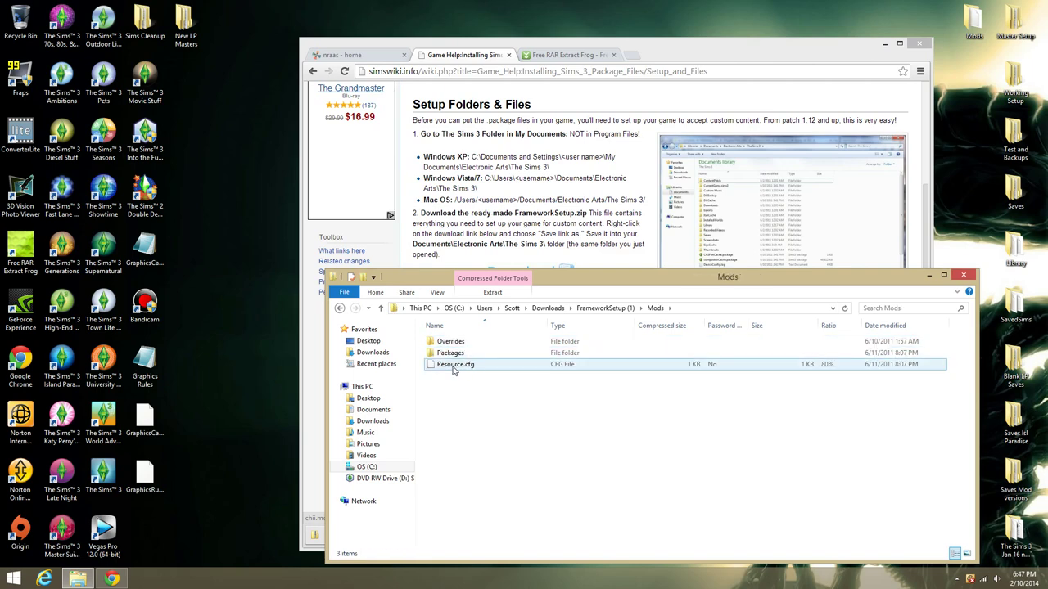
pyautogui.click(455, 373)
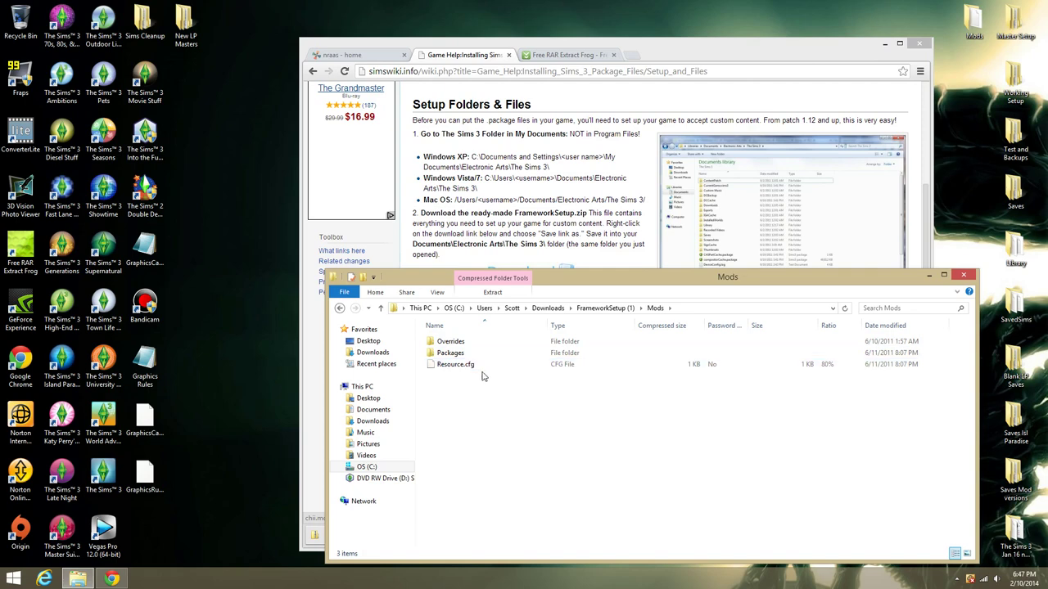
pyautogui.click(459, 367)
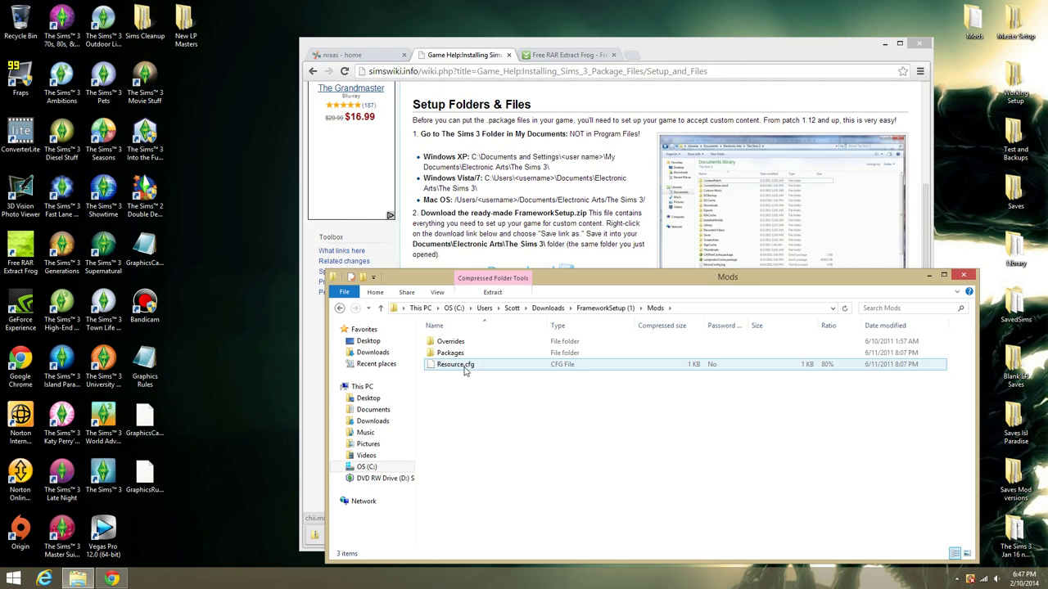
pyautogui.click(465, 354)
pyautogui.click(463, 343)
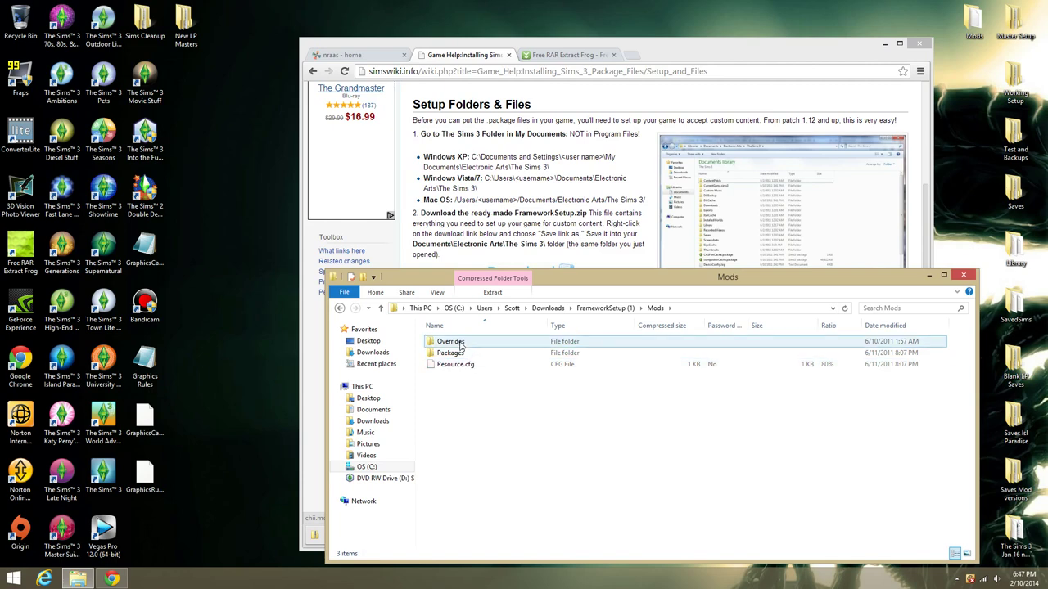
pyautogui.doubleClick(460, 343)
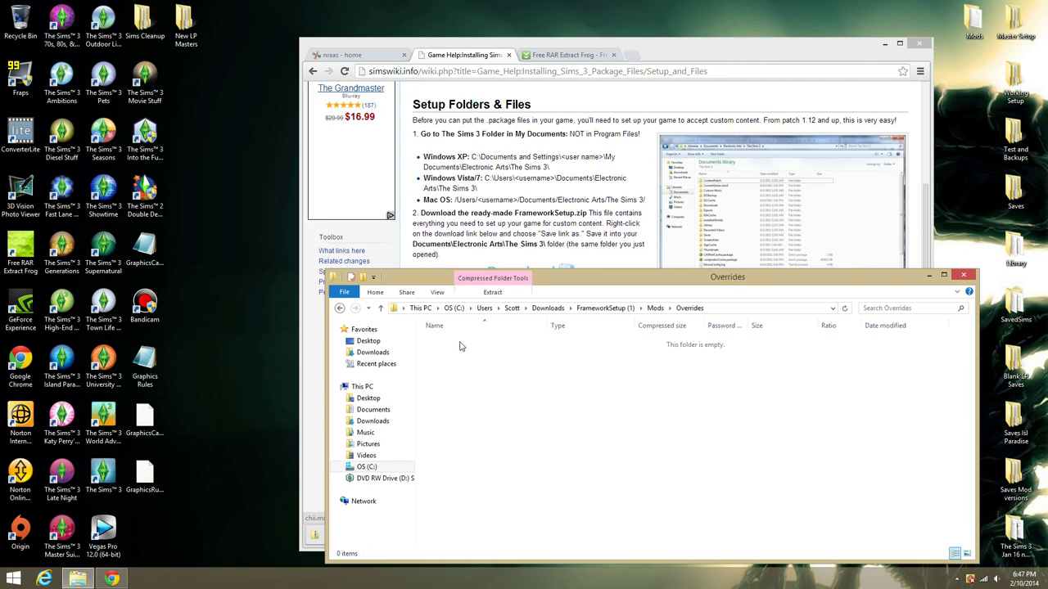
pyautogui.click(655, 308)
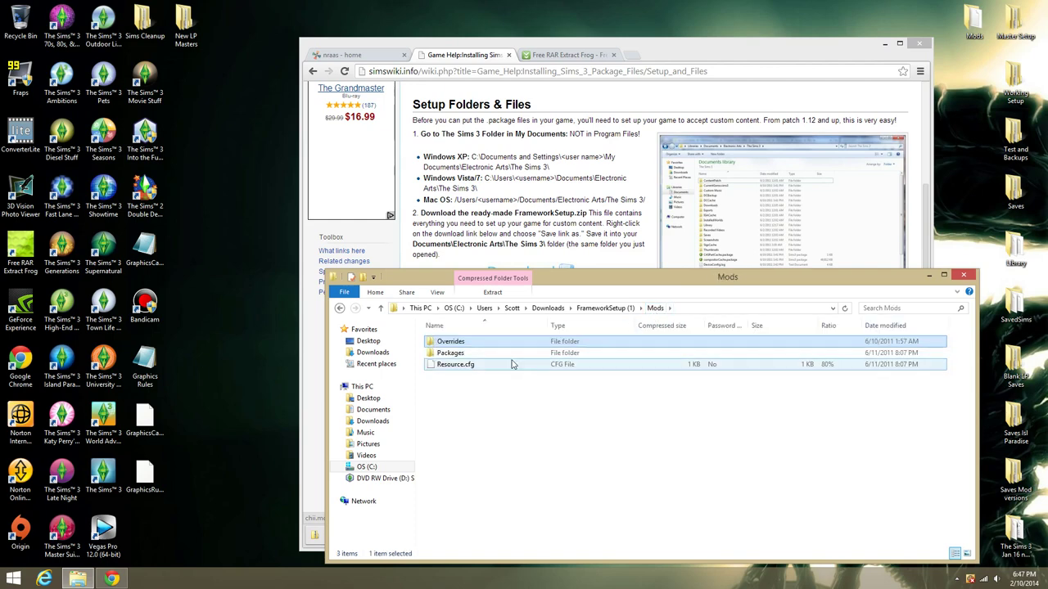
# Step: Check nointro.package and NoBuildSparkles.package in Packages, then return to the FrameworkSetup (1) top level
pyautogui.doubleClick(450, 353)
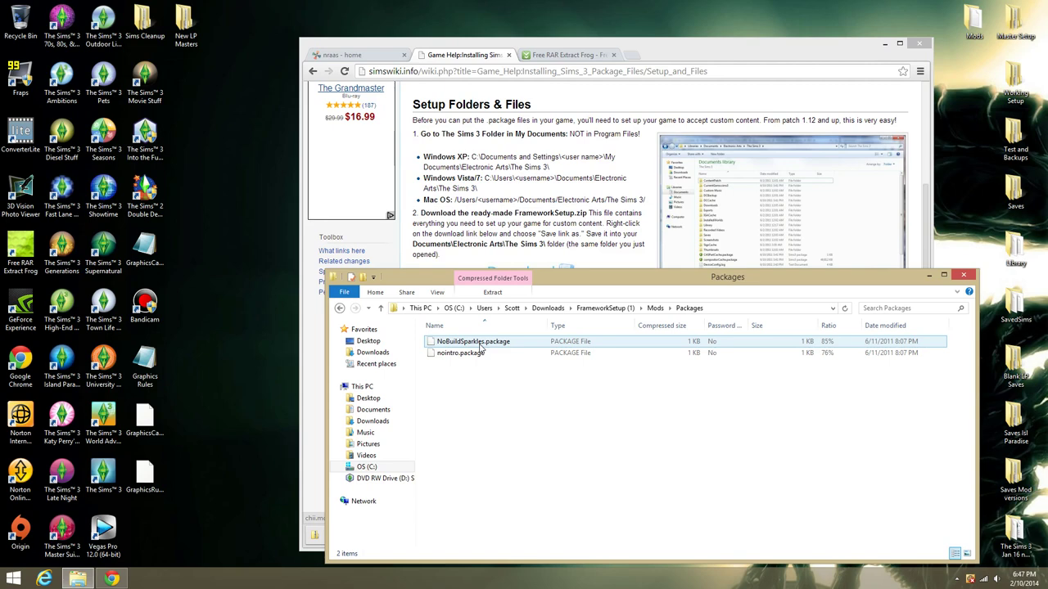
pyautogui.click(487, 357)
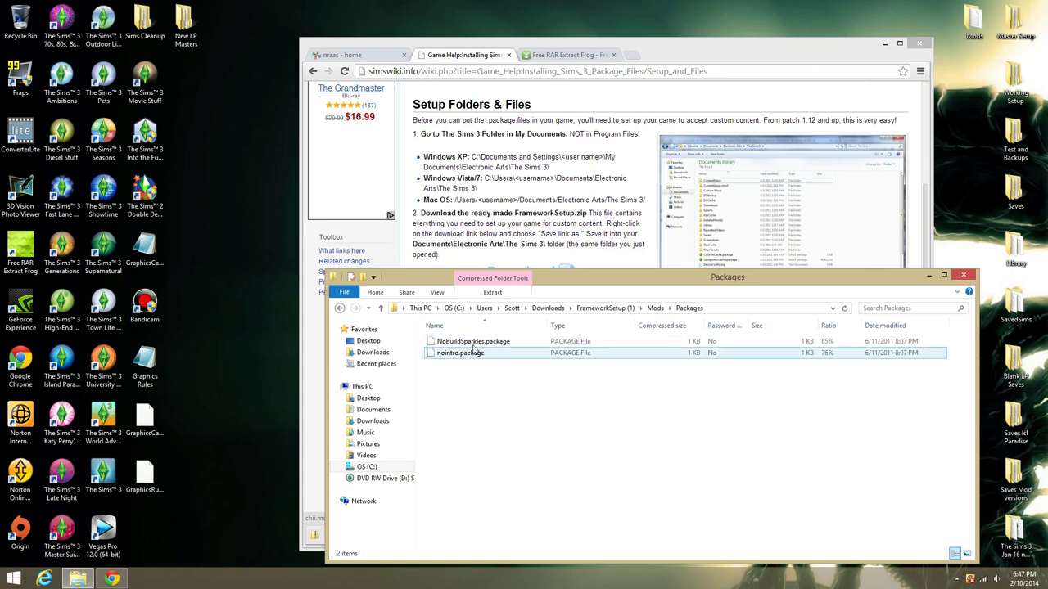
pyautogui.click(472, 344)
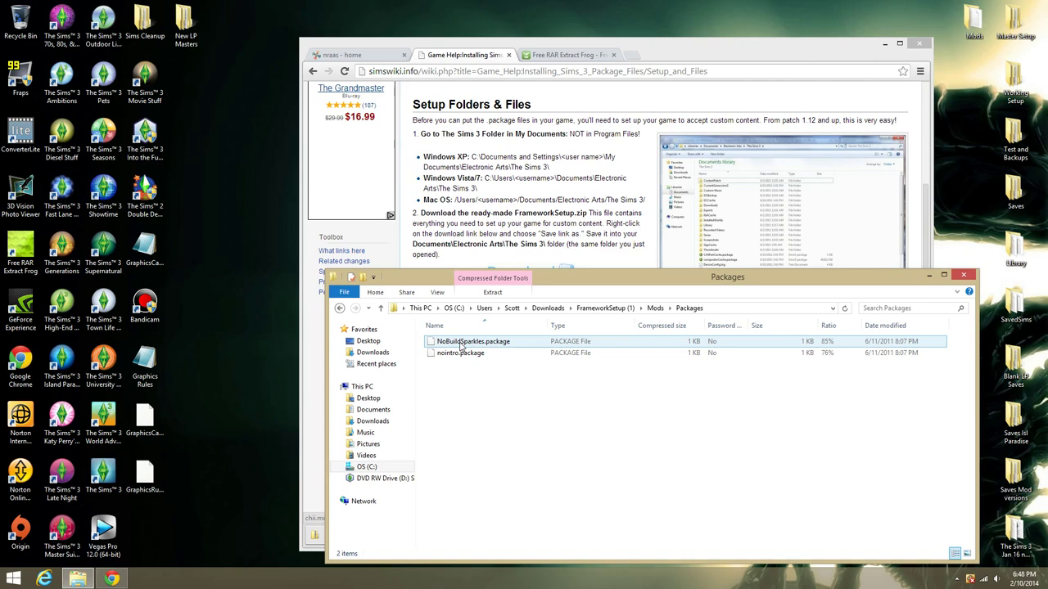
pyautogui.click(461, 357)
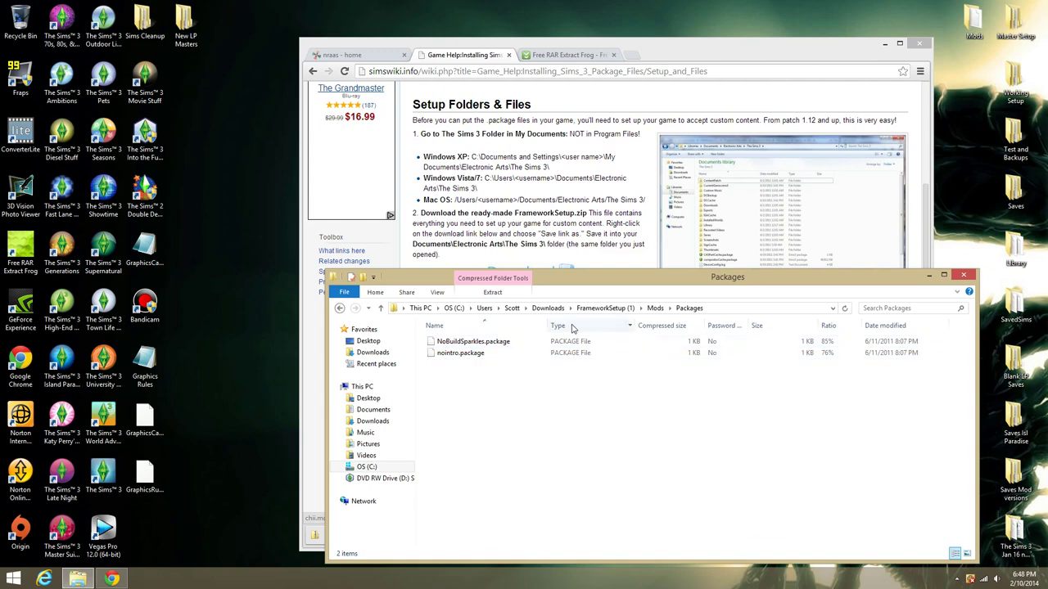
pyautogui.click(600, 309)
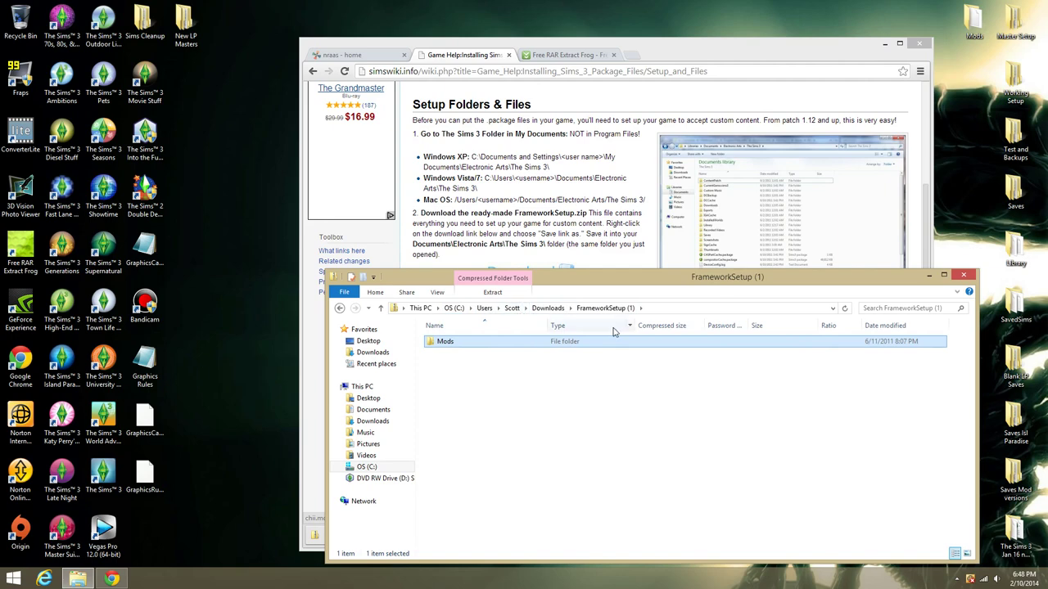
pyautogui.rightClick(444, 345)
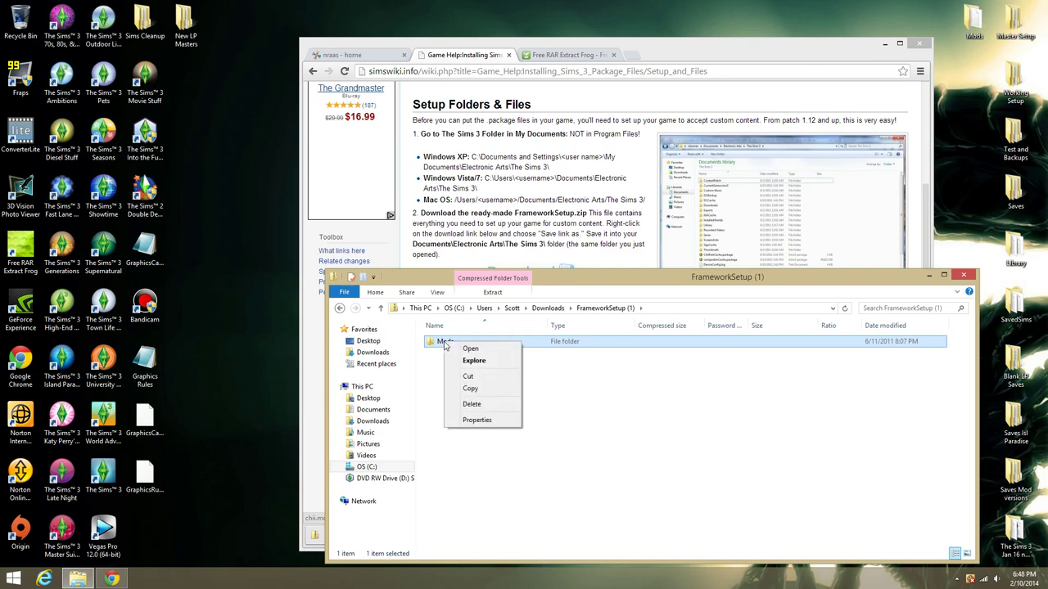
# Step: Copy the Mods folder and paste it into Documents\Electronic Arts\The Sims 3
pyautogui.click(480, 390)
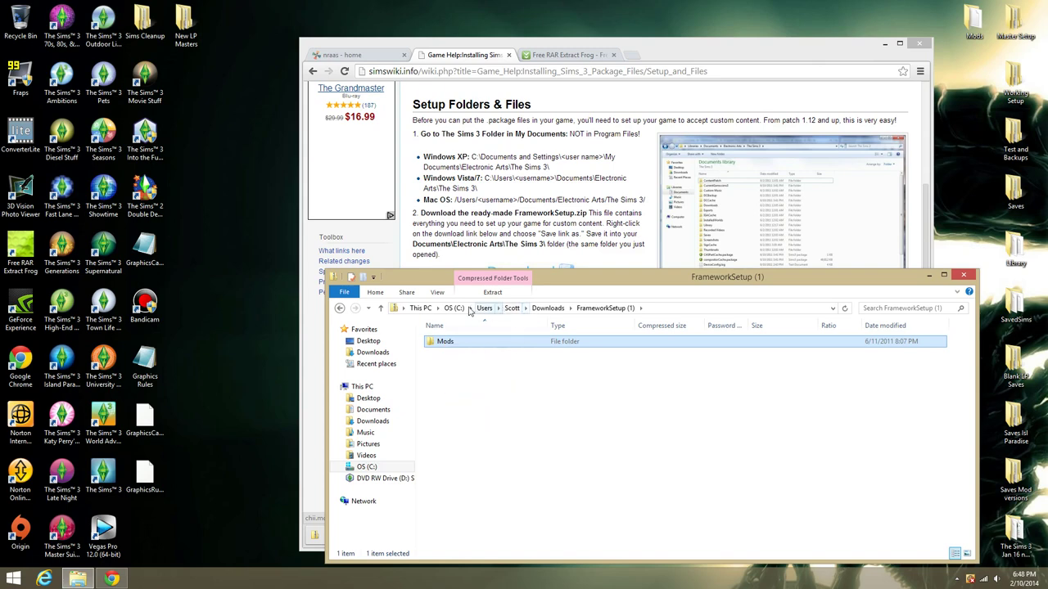
pyautogui.click(374, 355)
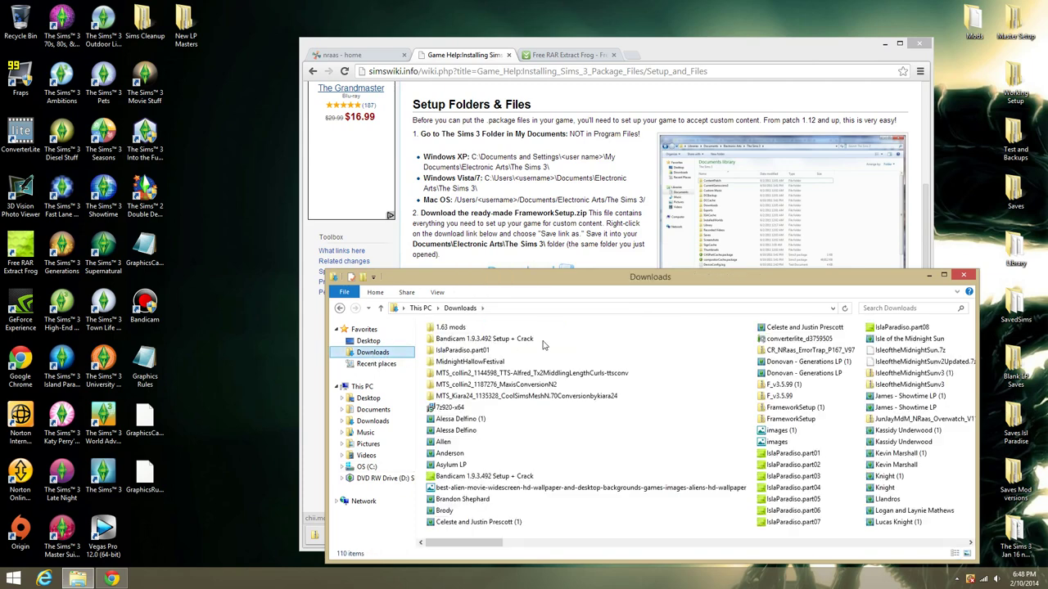
pyautogui.click(373, 409)
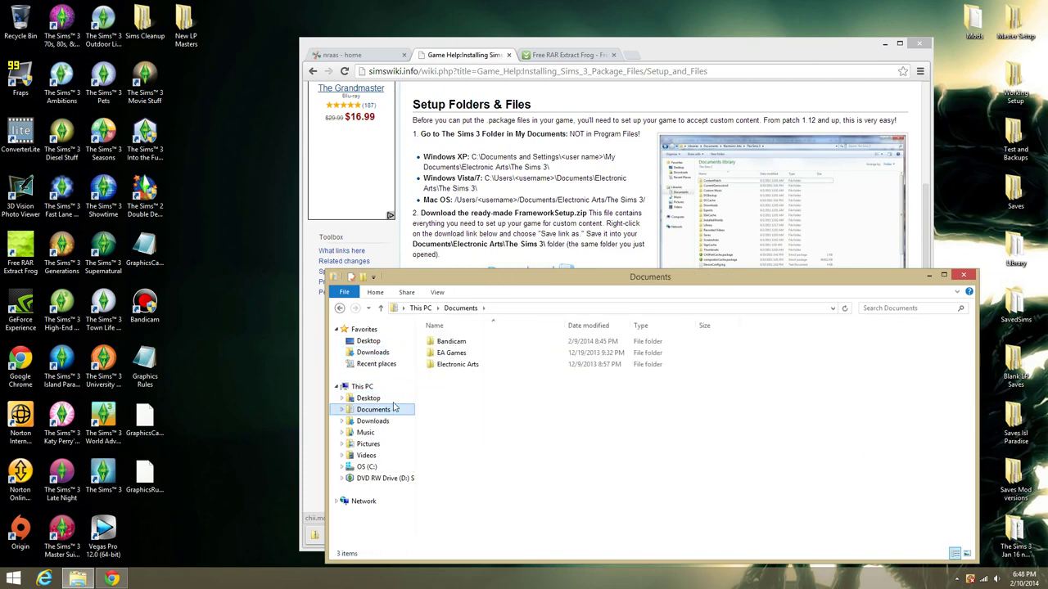
pyautogui.doubleClick(460, 367)
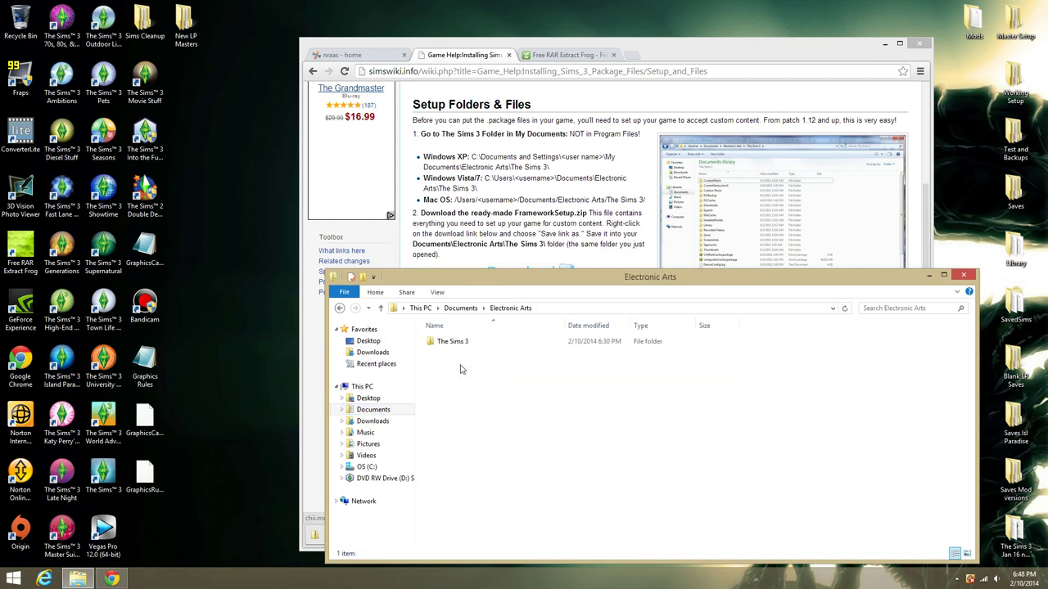
pyautogui.doubleClick(457, 342)
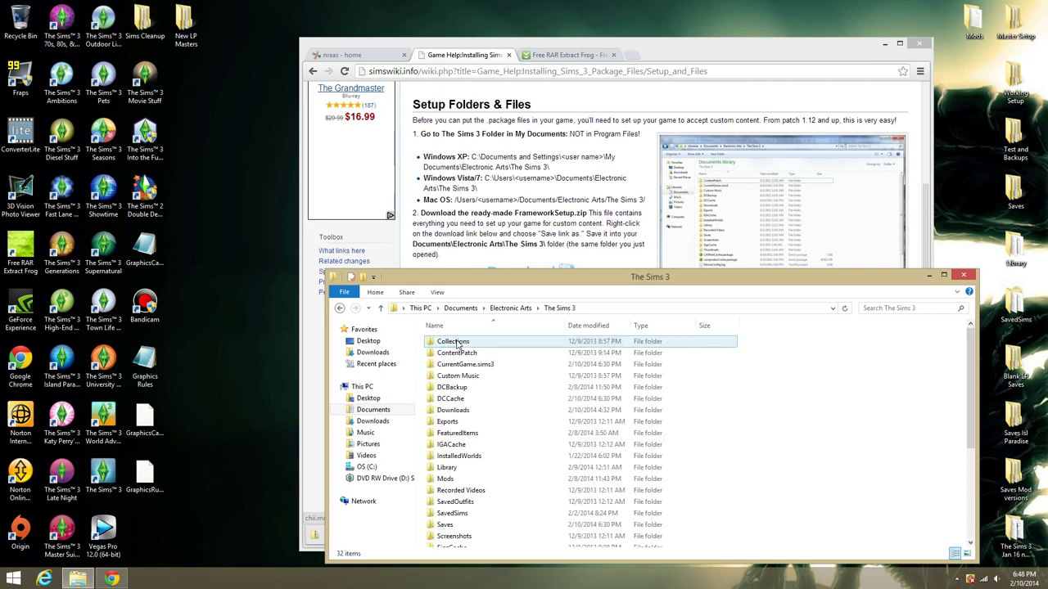
pyautogui.scroll(-1, 722, 420)
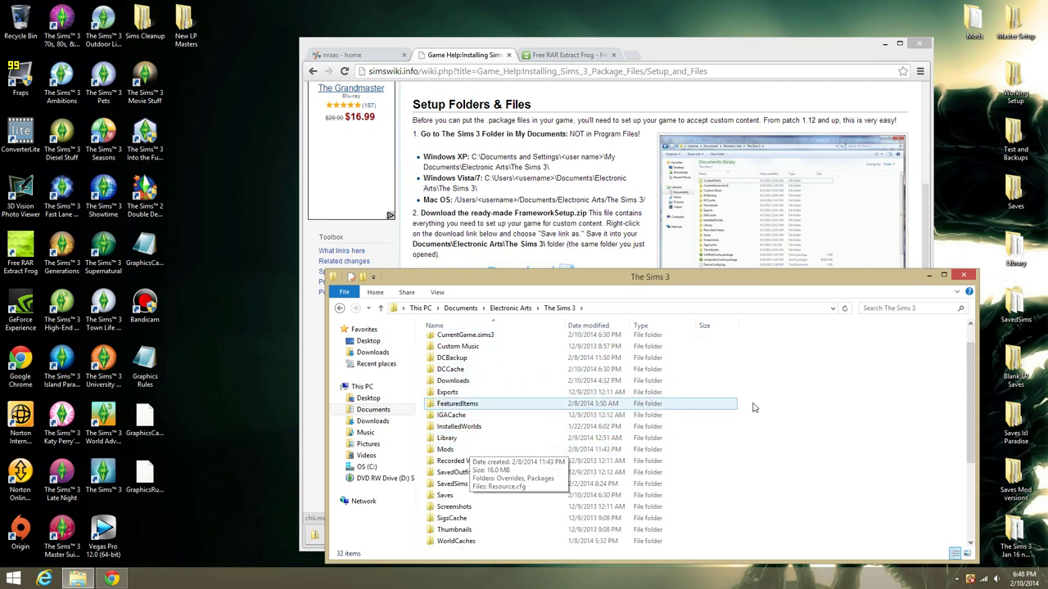
pyautogui.rightClick(744, 442)
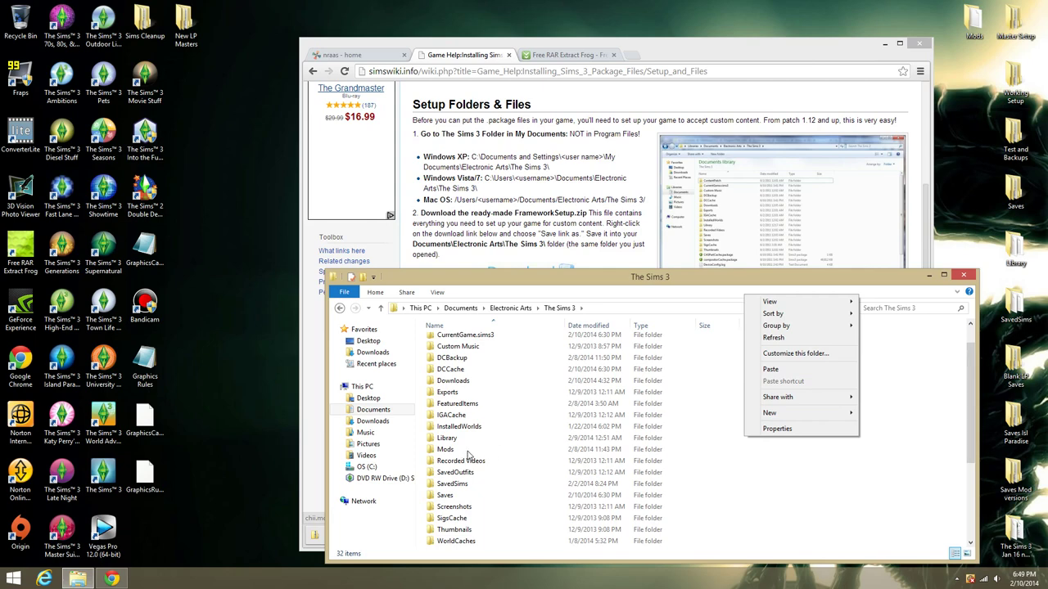
pyautogui.click(739, 455)
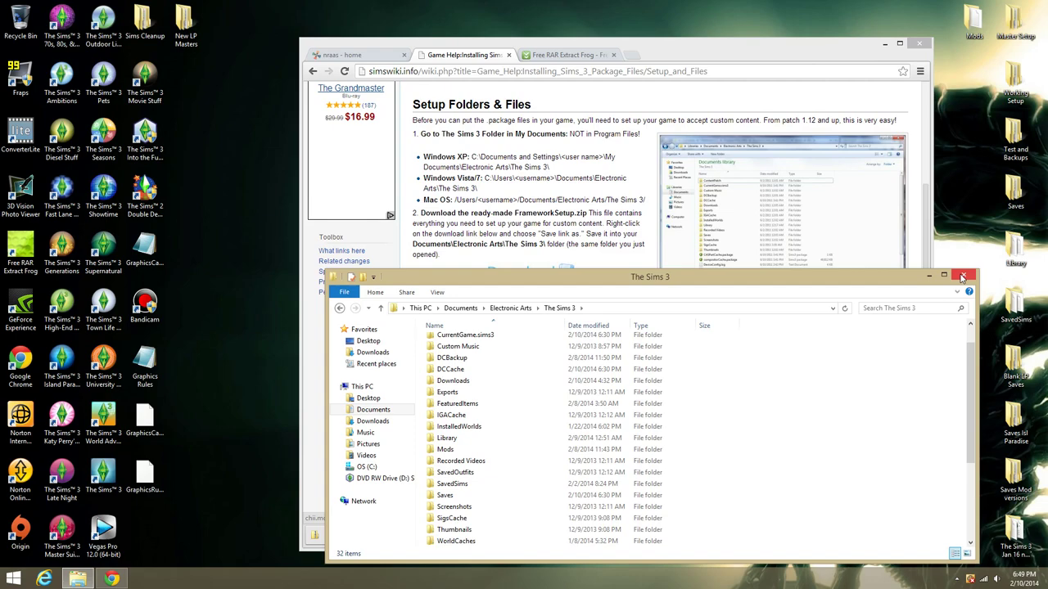
# Step: Close the Explorer window, switch to the nraas - home tab, and maximize Chrome
pyautogui.click(962, 276)
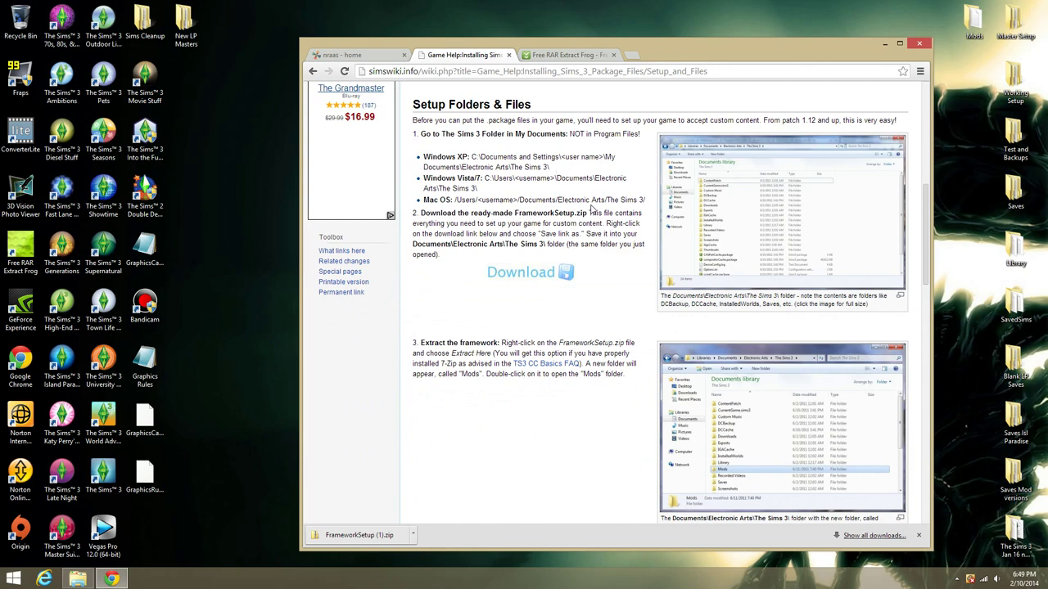
pyautogui.click(376, 60)
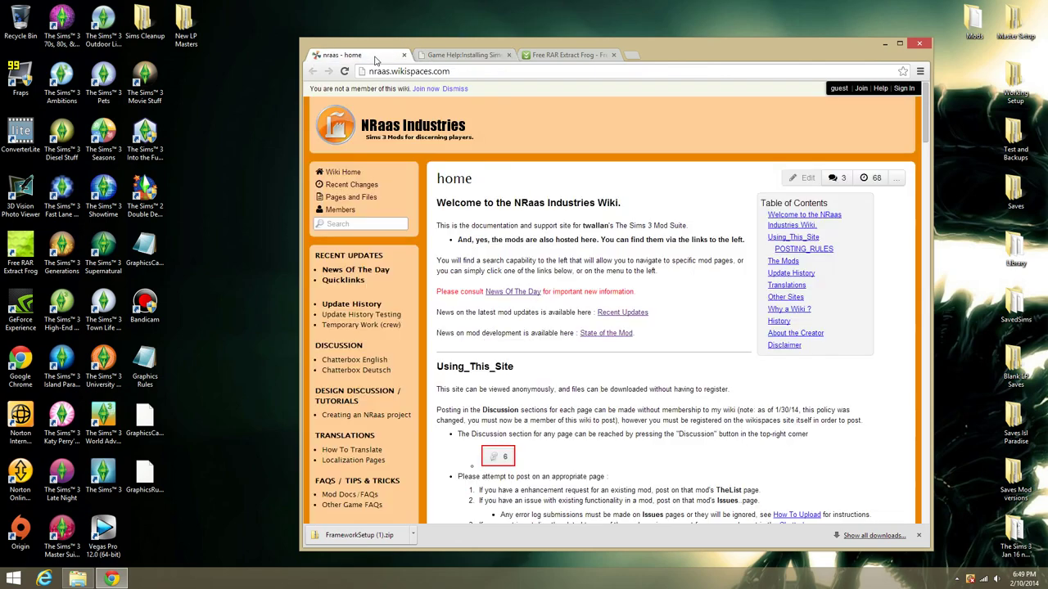
pyautogui.doubleClick(732, 50)
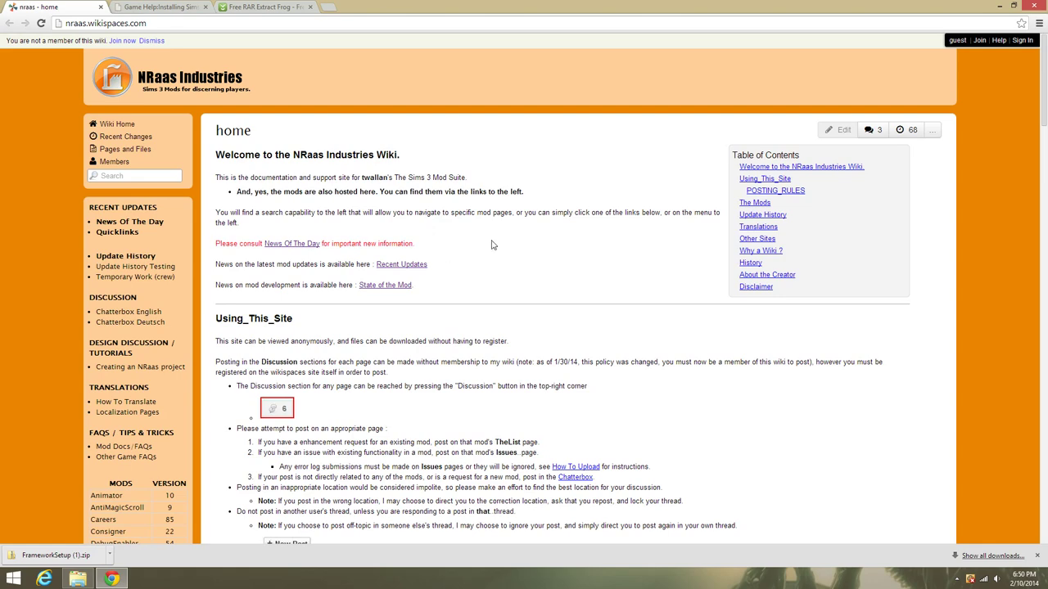
# Step: Go via News Of The Day to the Update History Testing page listing ErrorTrap V98 and Tempest V12
pyautogui.click(292, 247)
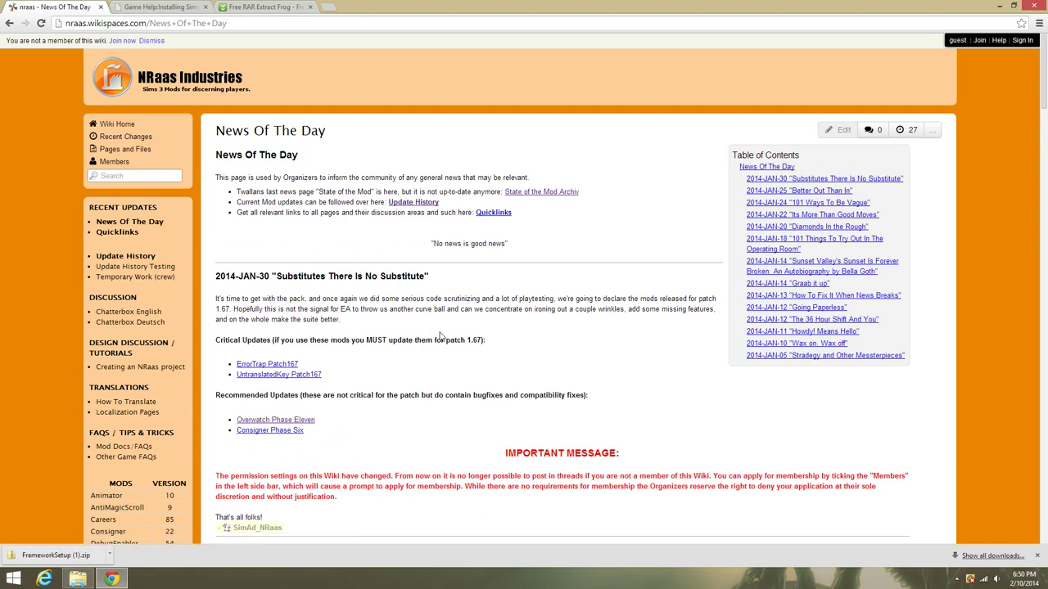
pyautogui.click(132, 273)
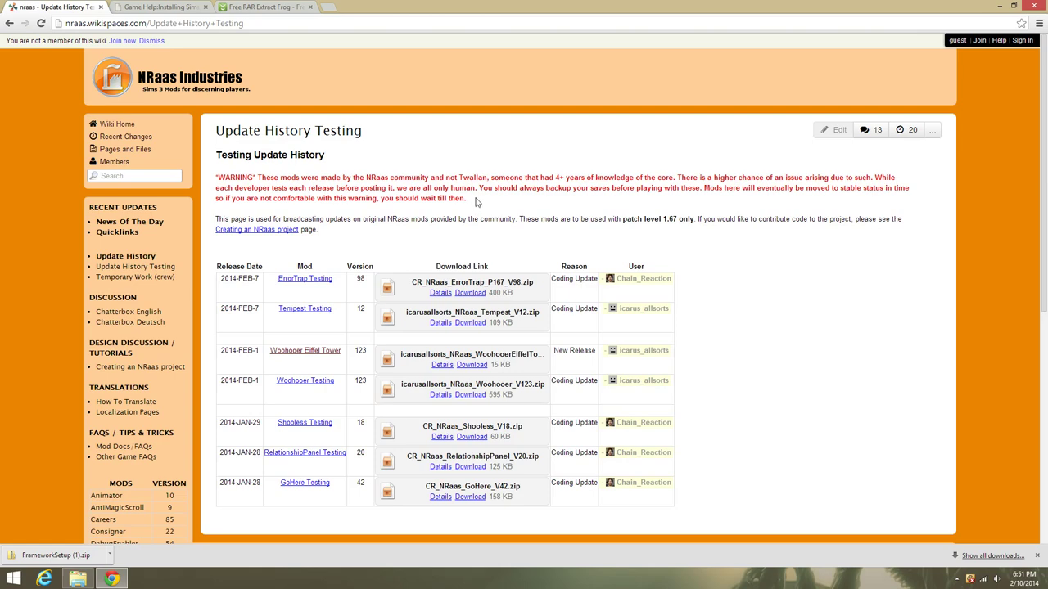
# Step: Return through News Of The Day to the wiki home, read the posting rules, then open MasterController
pyautogui.scroll(-4, 298, 280)
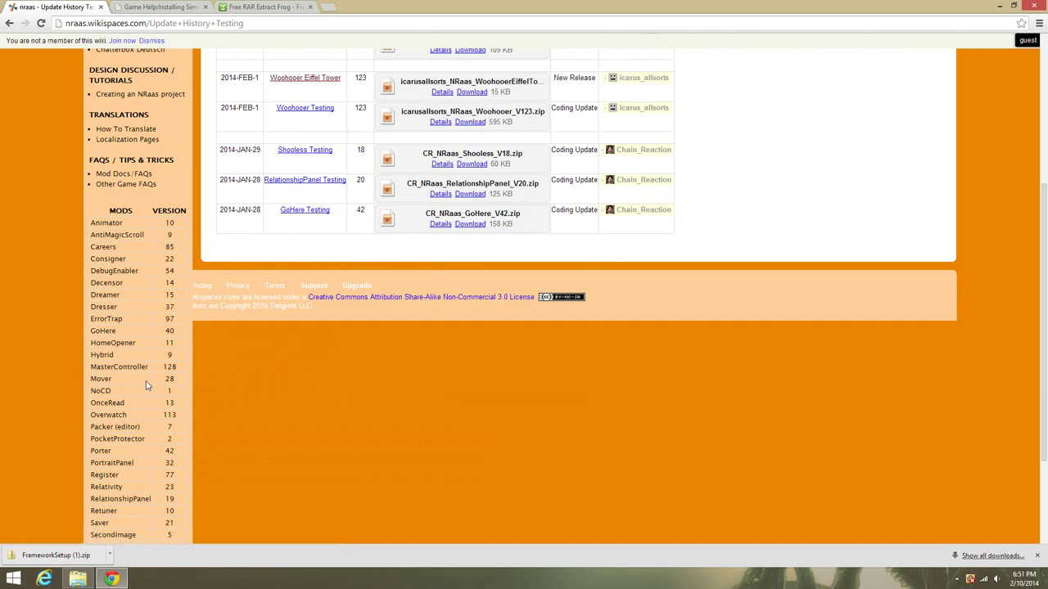
pyautogui.scroll(-2, 146, 381)
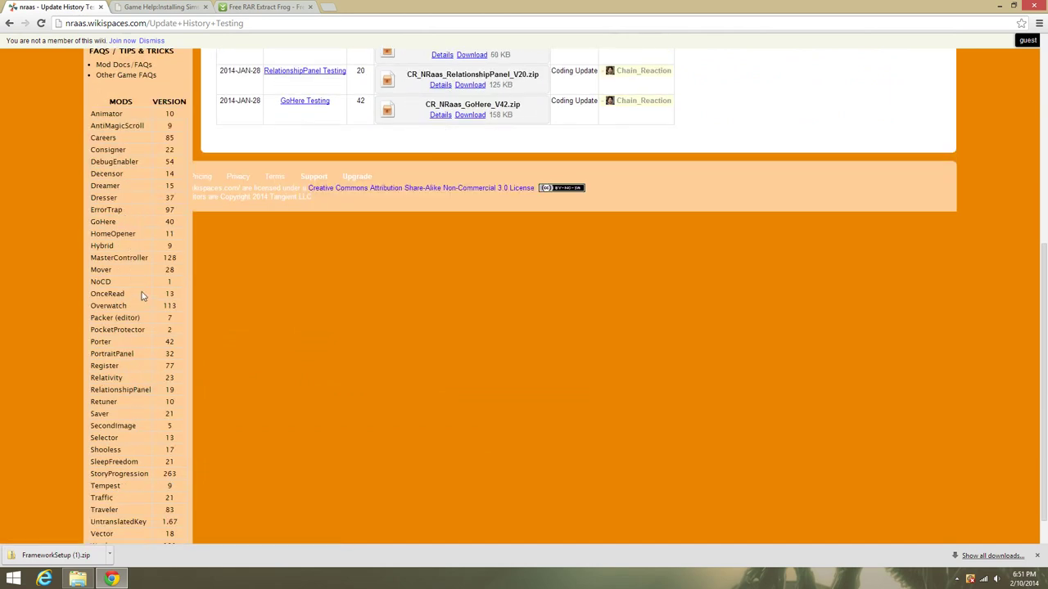
pyautogui.scroll(2, 141, 297)
pyautogui.scroll(1, 156, 243)
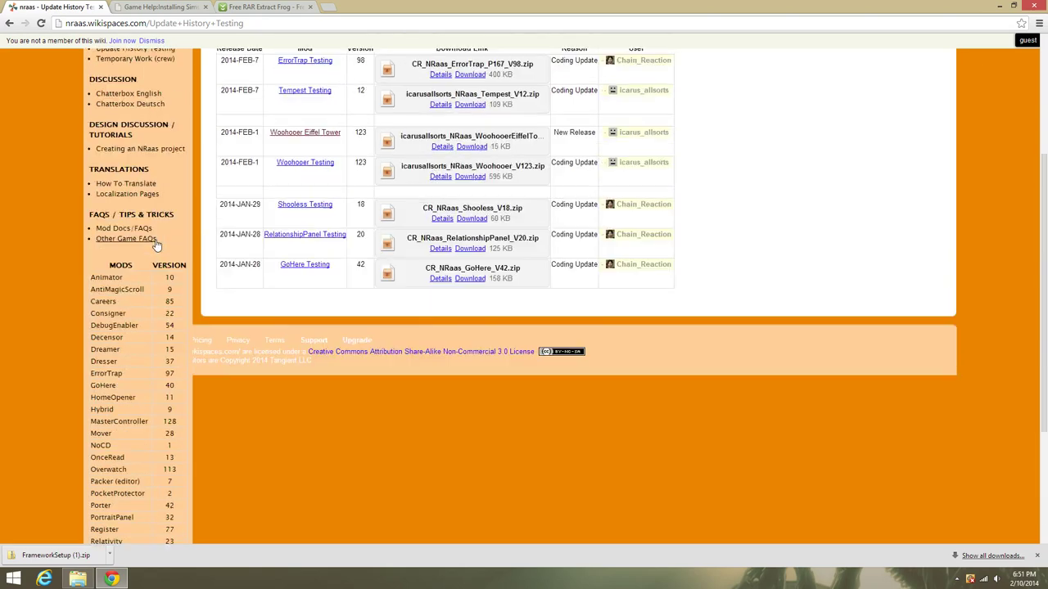
pyautogui.scroll(4, 155, 244)
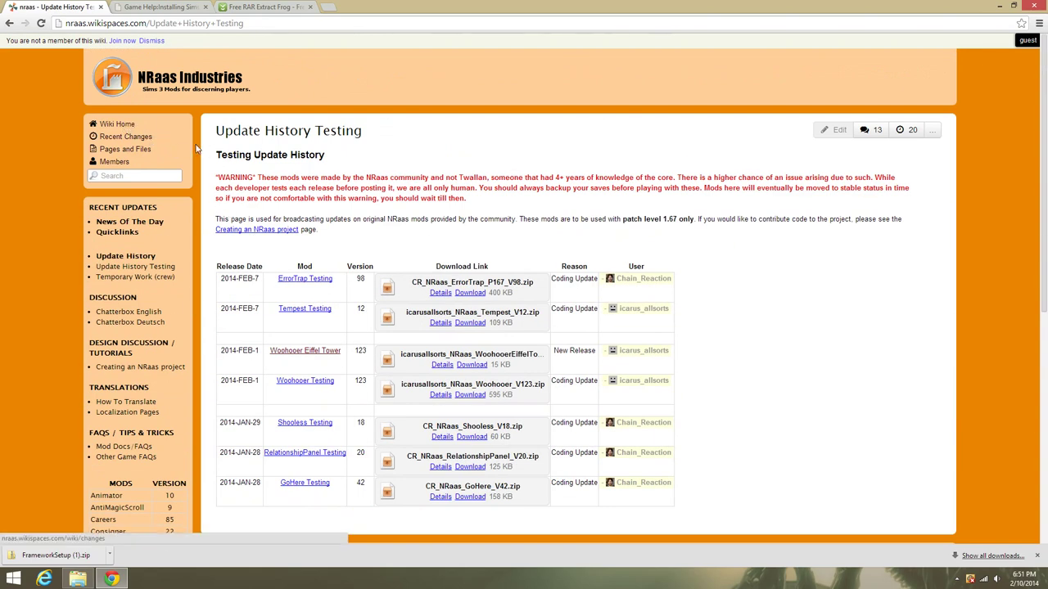
pyautogui.click(129, 222)
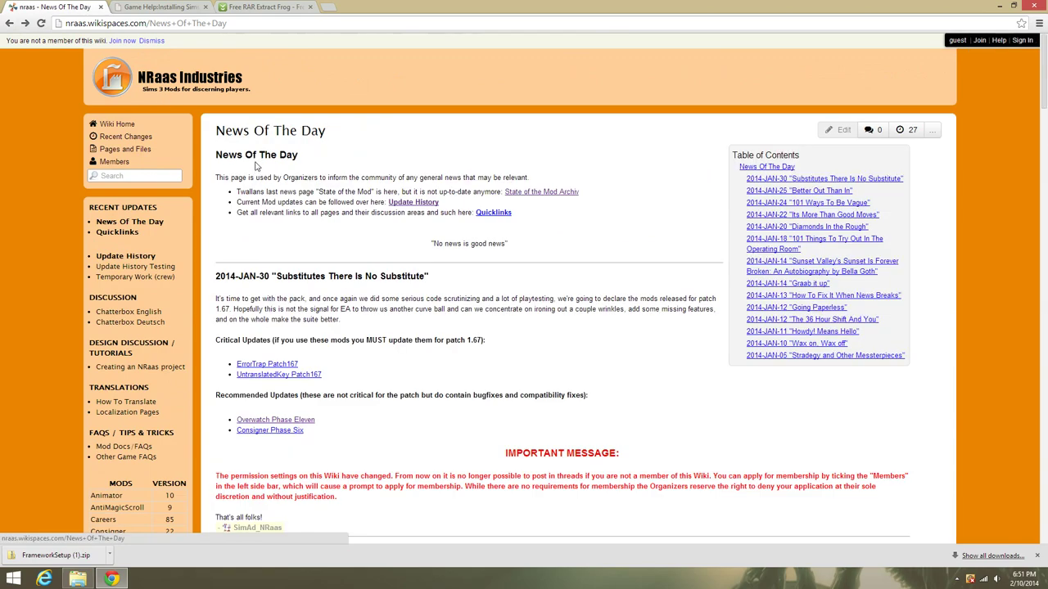
pyautogui.click(97, 76)
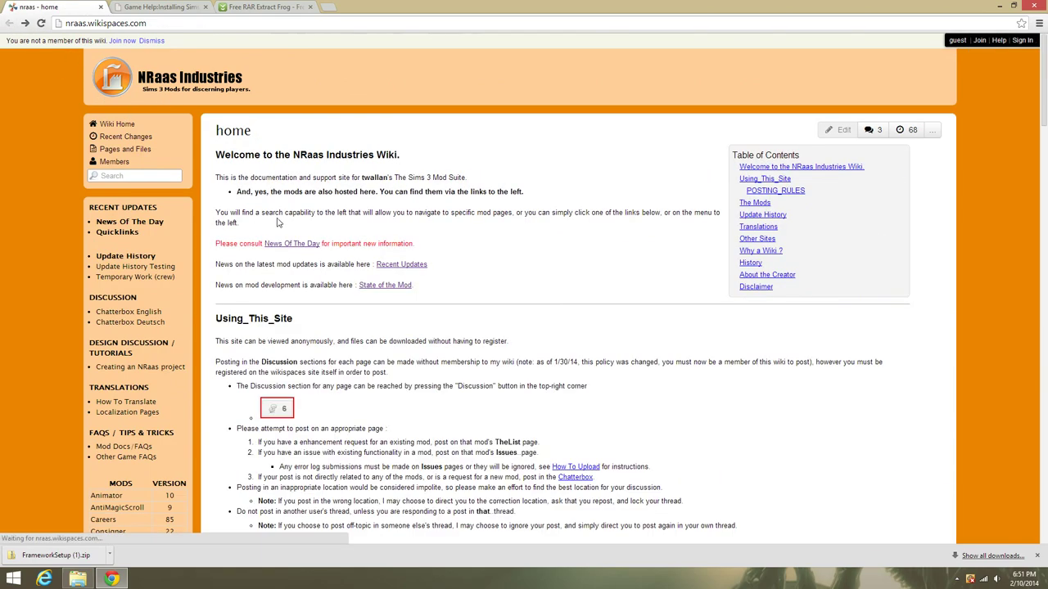
pyautogui.scroll(-4, 164, 372)
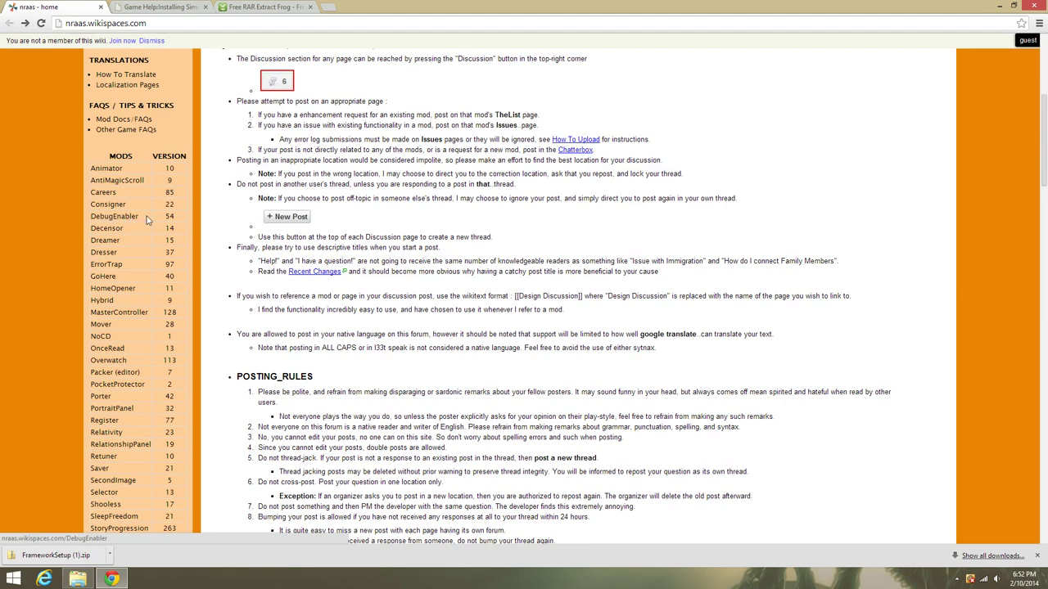
pyautogui.click(127, 316)
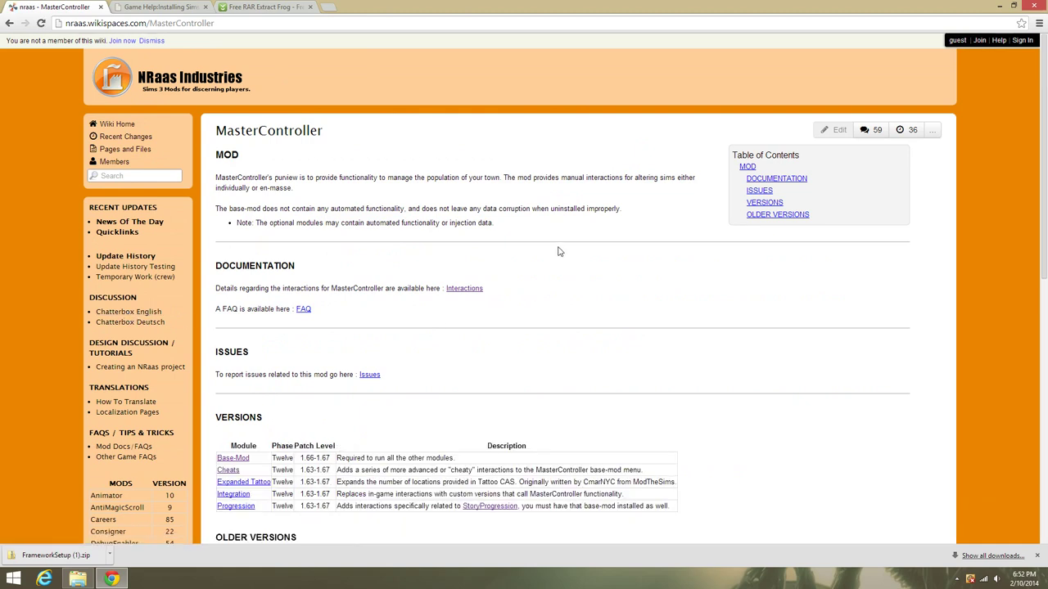
# Step: Open MasterController's Interactions page and scroll through its Demographics and Household interactions
pyautogui.scroll(-1, 557, 268)
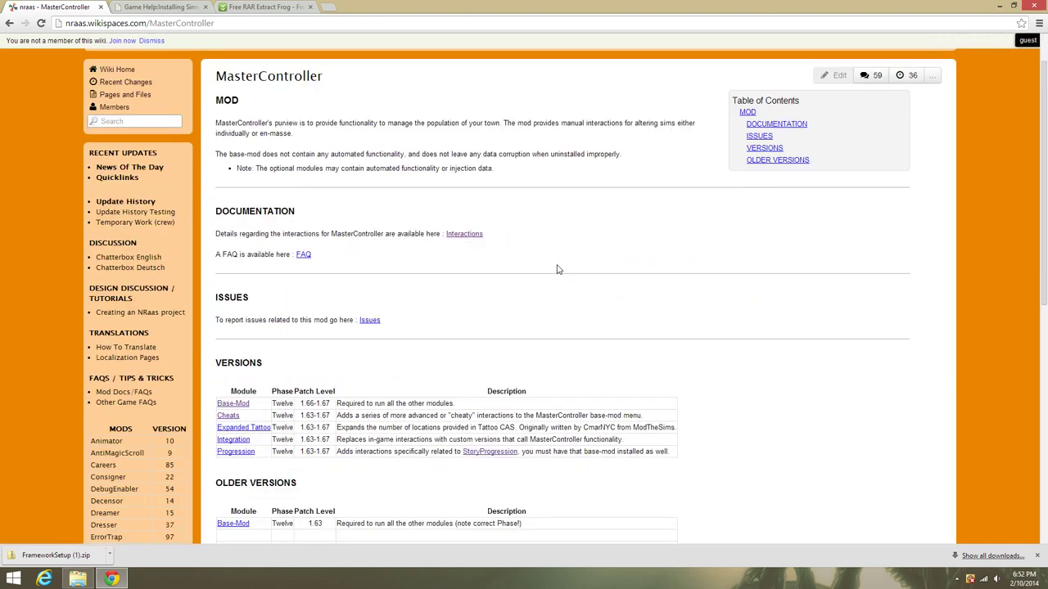
pyautogui.click(465, 234)
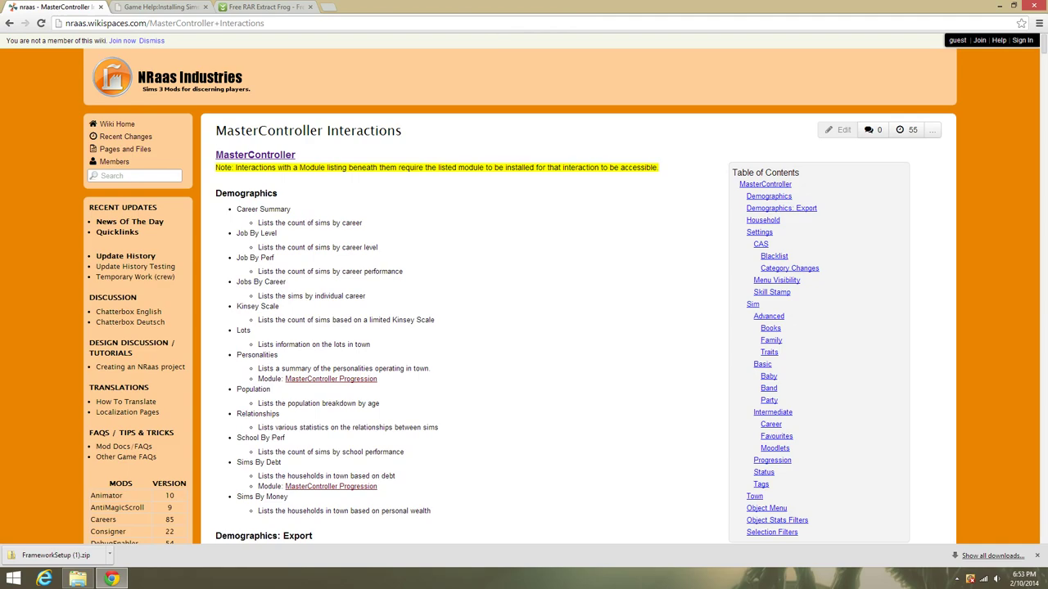
pyautogui.scroll(-3, 367, 281)
pyautogui.scroll(-6, 367, 281)
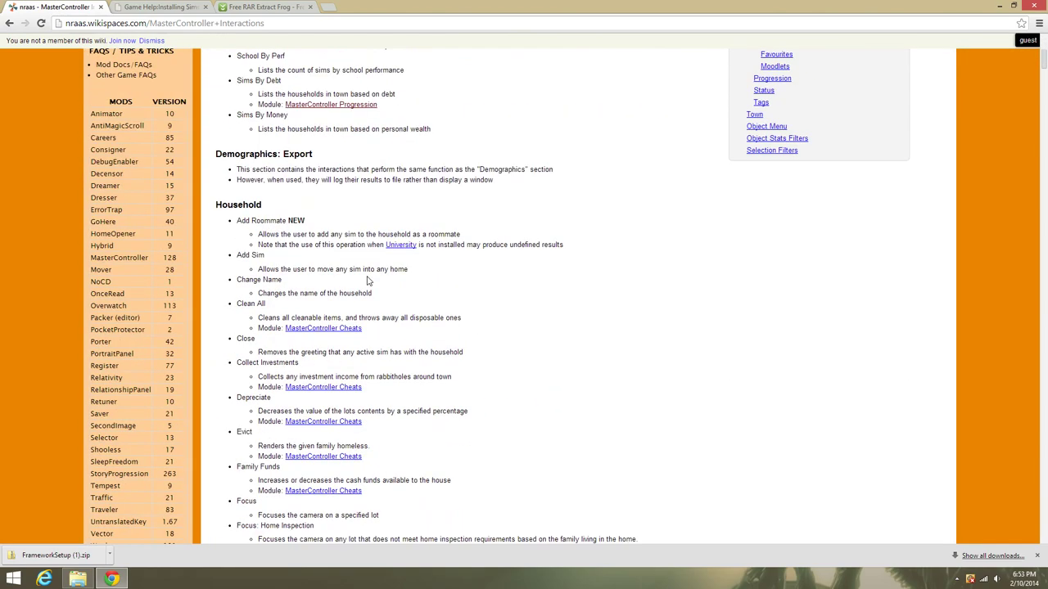
pyautogui.scroll(-6, 366, 280)
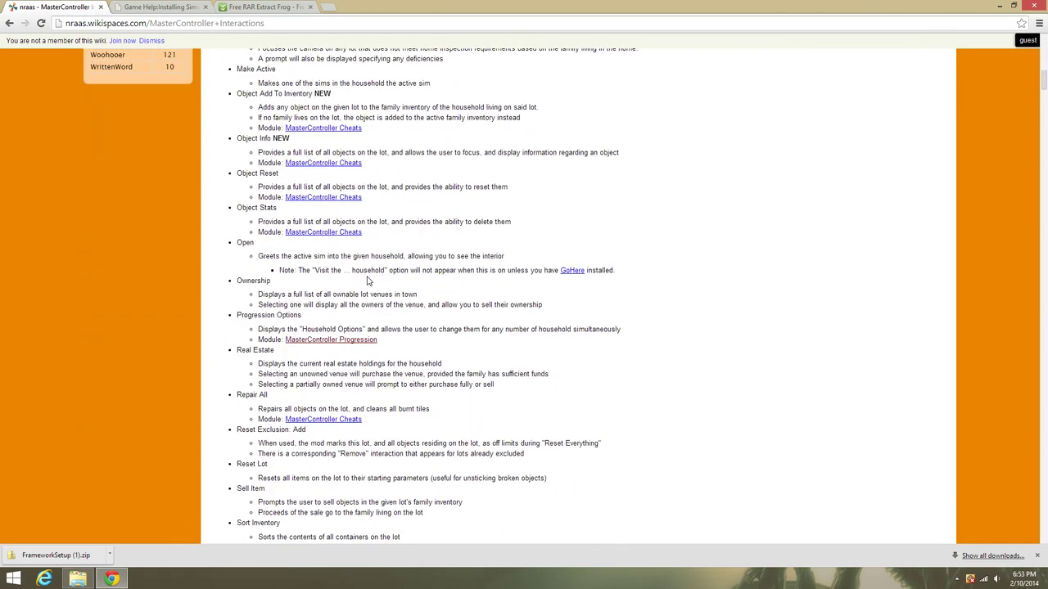
pyautogui.scroll(14, 373, 278)
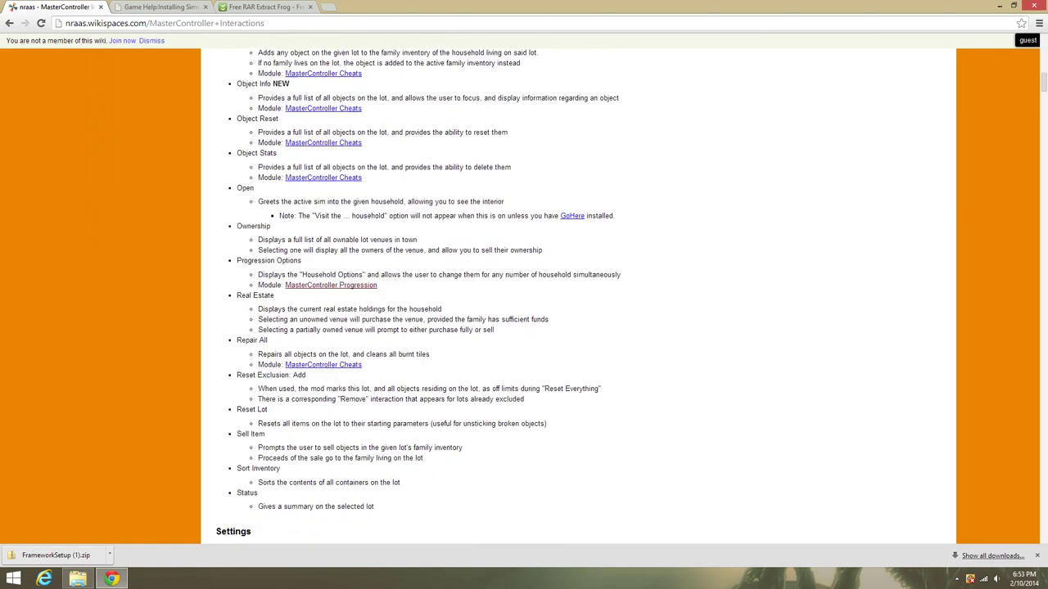